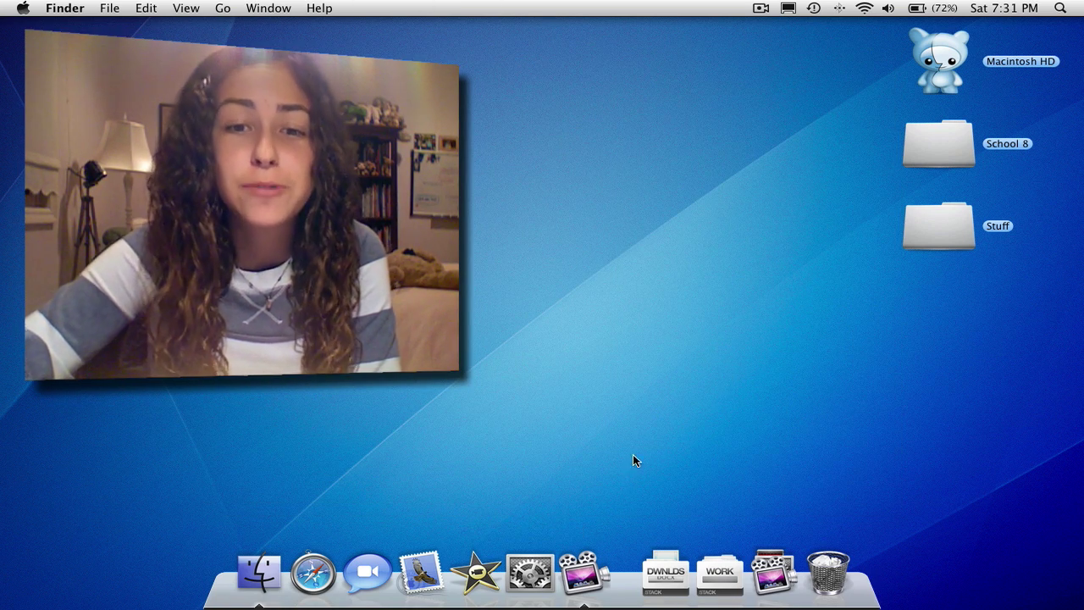
Launch System Preferences from the Dock, reposition its window, and open the Desktop & Screen Saver pane
{"action": "left_click", "coordinate": [530, 572]}
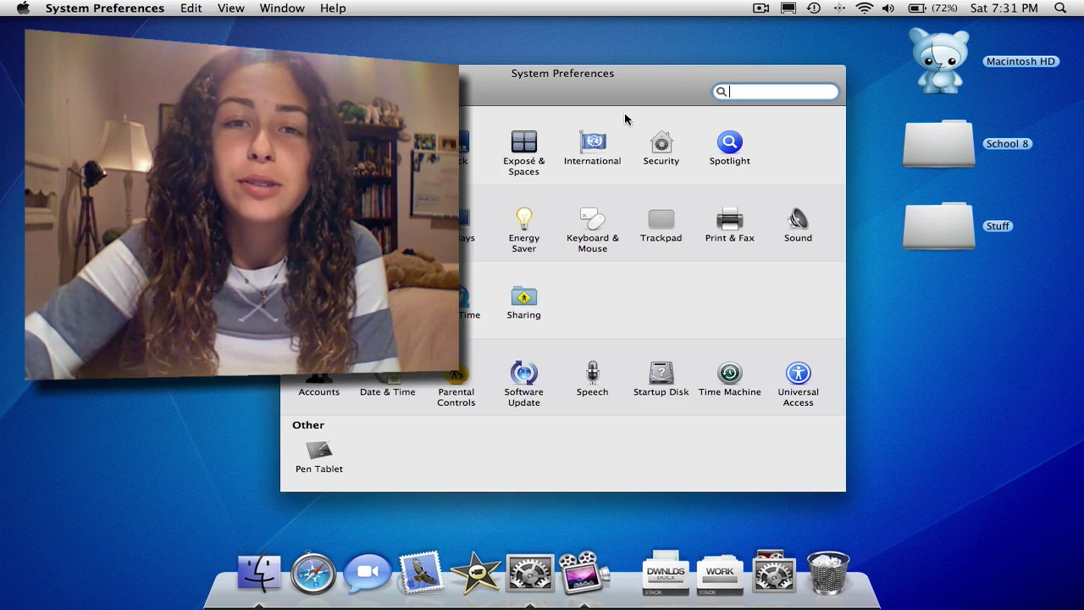
{"action": "mouse_move", "coordinate": [592, 84]}
{"action": "left_mouse_down"}
{"action": "mouse_move", "coordinate": [562, 57]}
{"action": "mouse_move", "coordinate": [581, 77]}
{"action": "mouse_move", "coordinate": [580, 67]}
{"action": "left_mouse_up"}
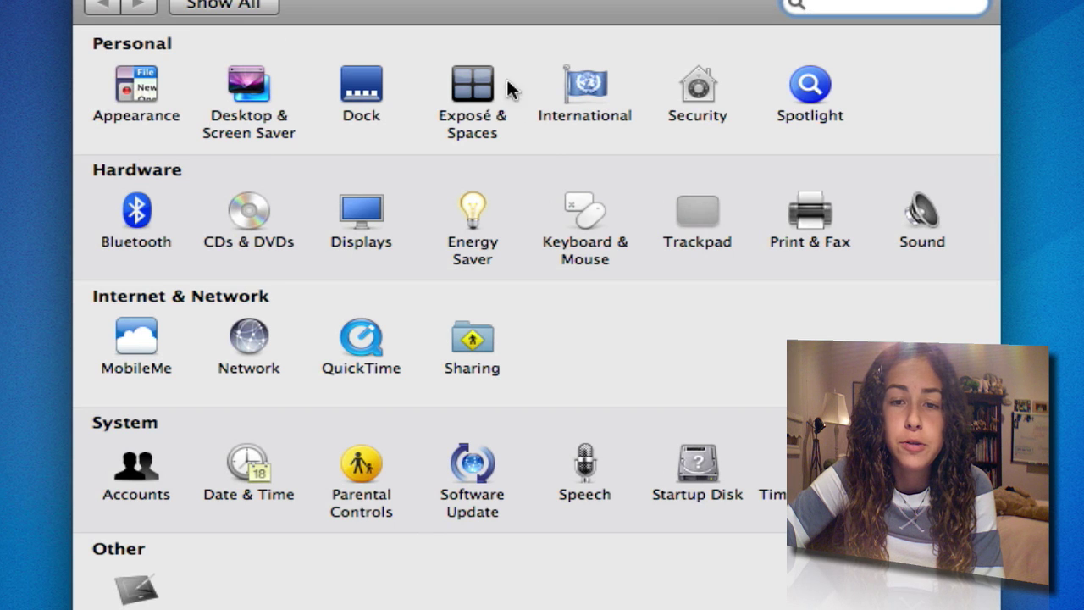
{"action": "left_click", "coordinate": [245, 88]}
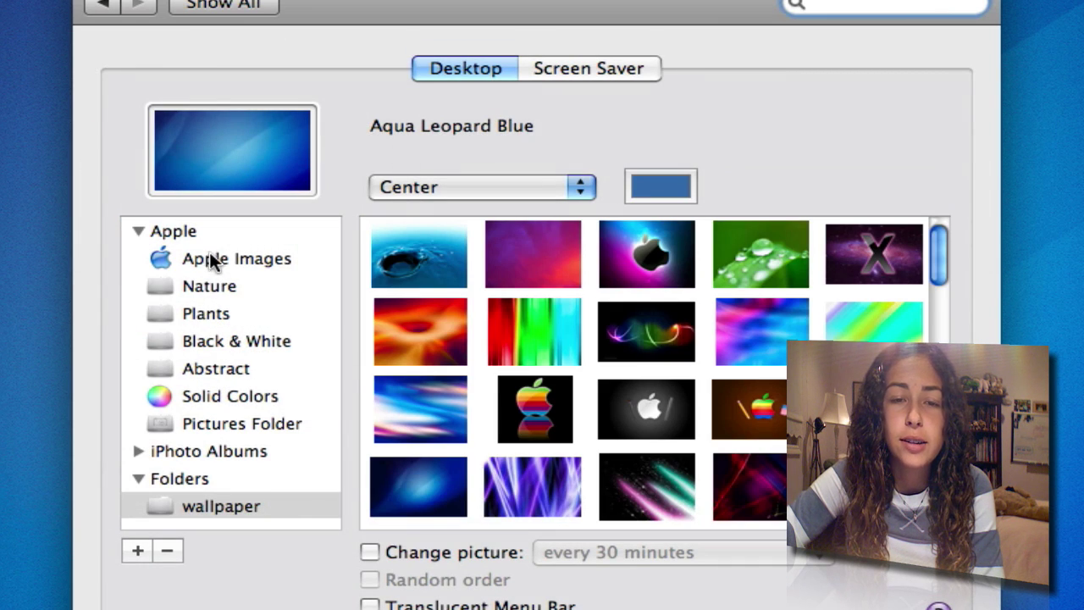
Browse the Apple Images, Nature and Black & White wallpaper collections, ending on Apple Images
{"action": "left_click", "coordinate": [213, 261]}
{"action": "left_click", "coordinate": [208, 284]}
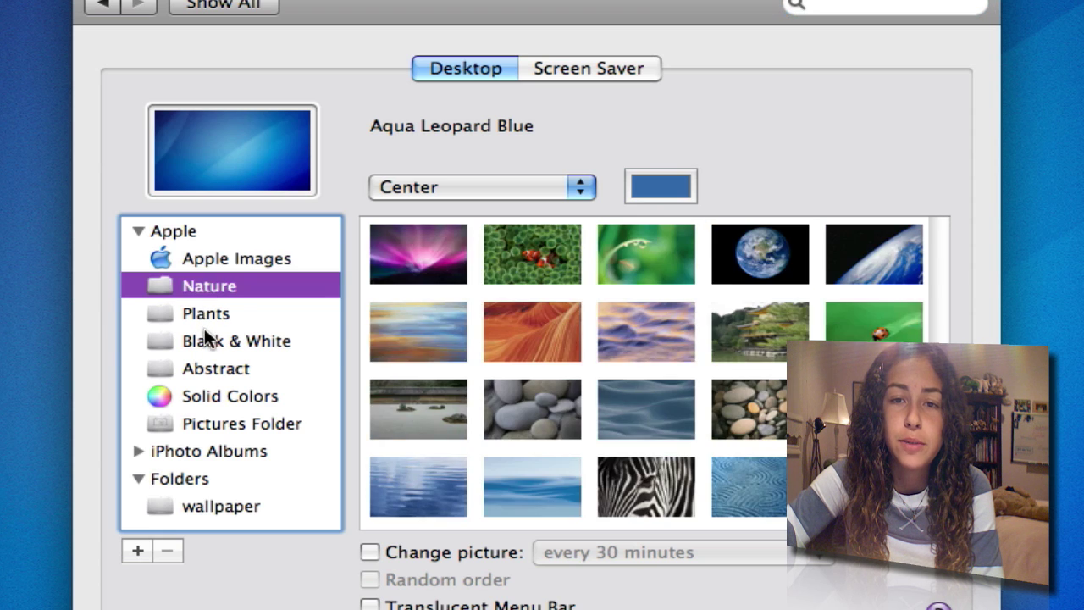
{"action": "left_click", "coordinate": [204, 339]}
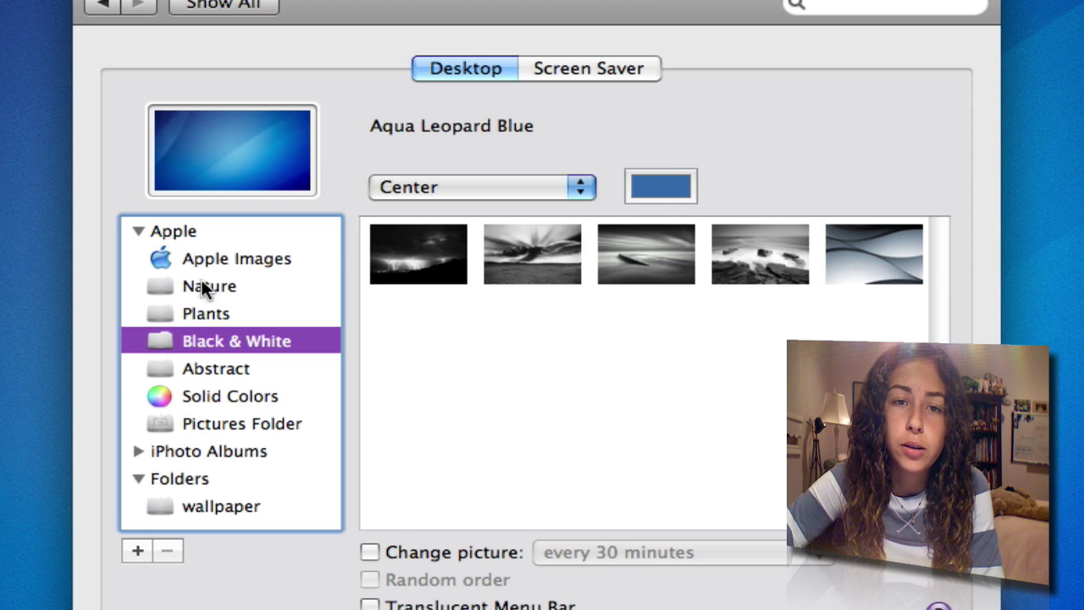
{"action": "left_click", "coordinate": [209, 257]}
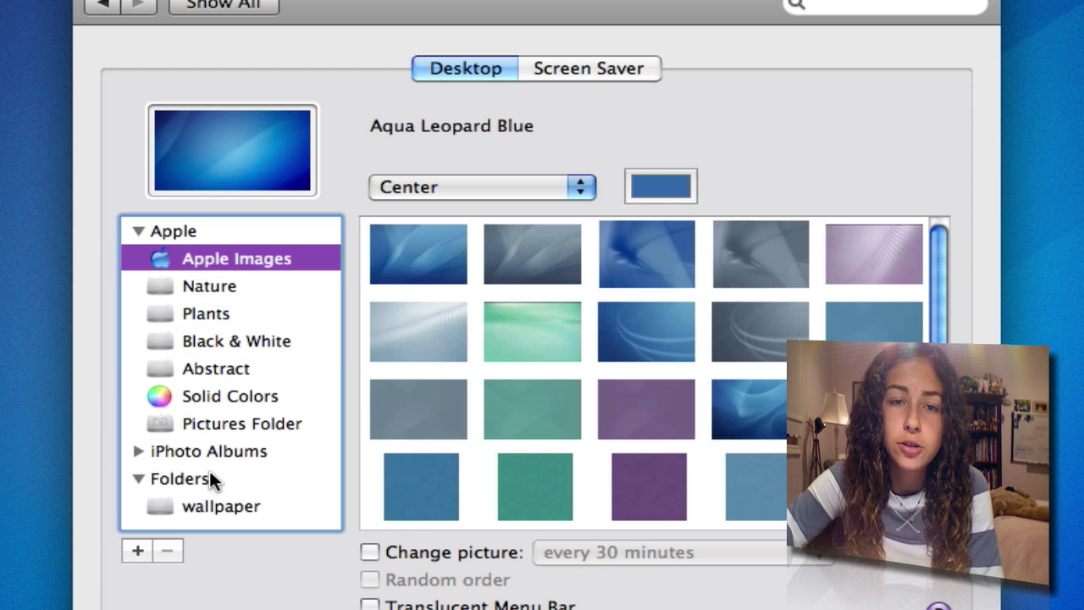
{"action": "left_click", "coordinate": [369, 552]}
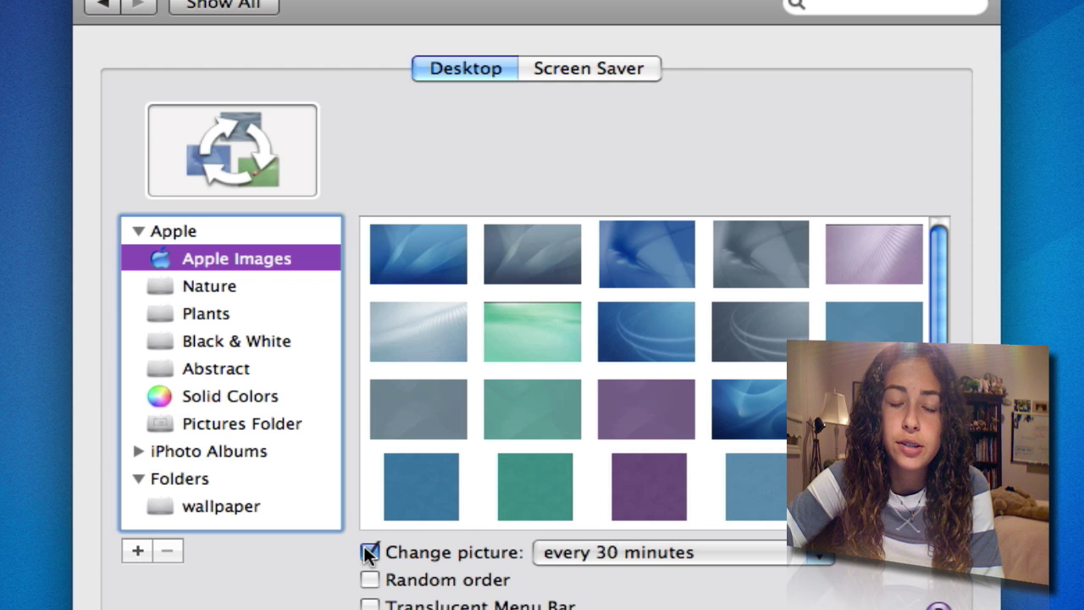
{"action": "left_click", "coordinate": [636, 556]}
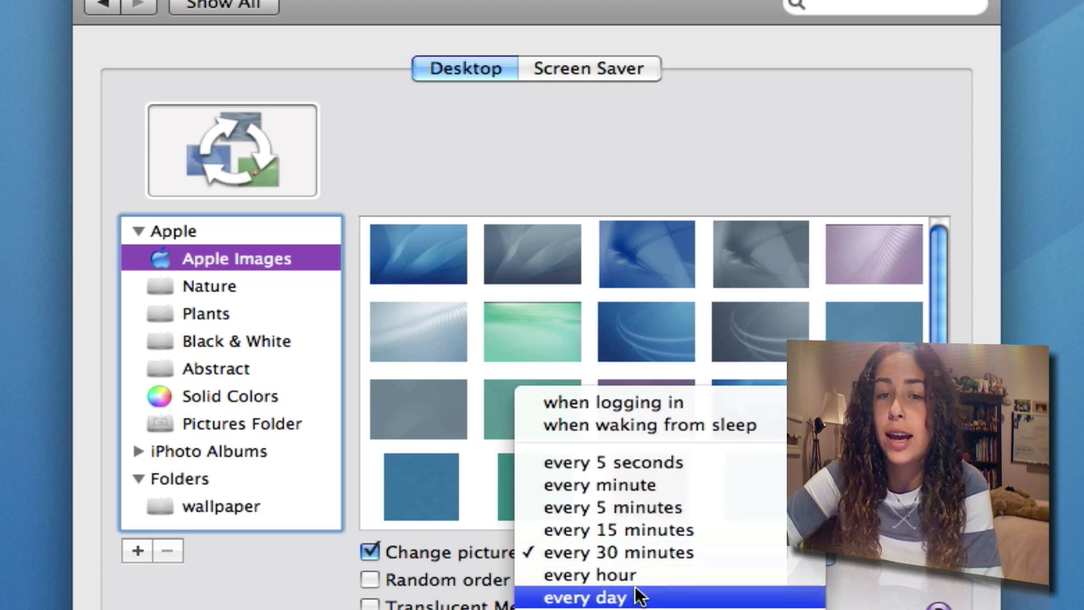
{"action": "left_click", "coordinate": [288, 583]}
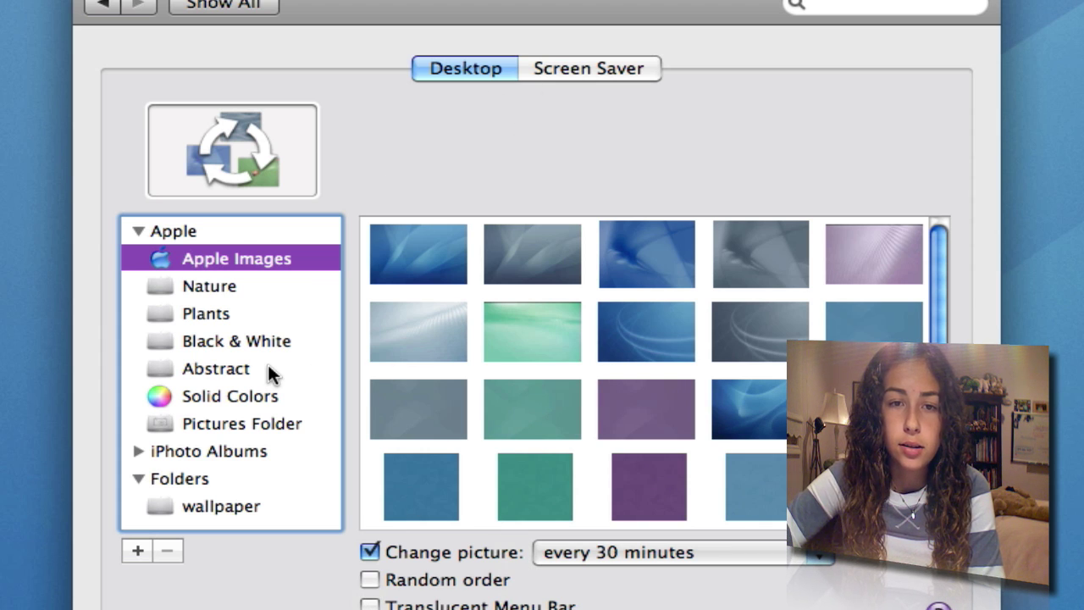
{"action": "left_click", "coordinate": [372, 548]}
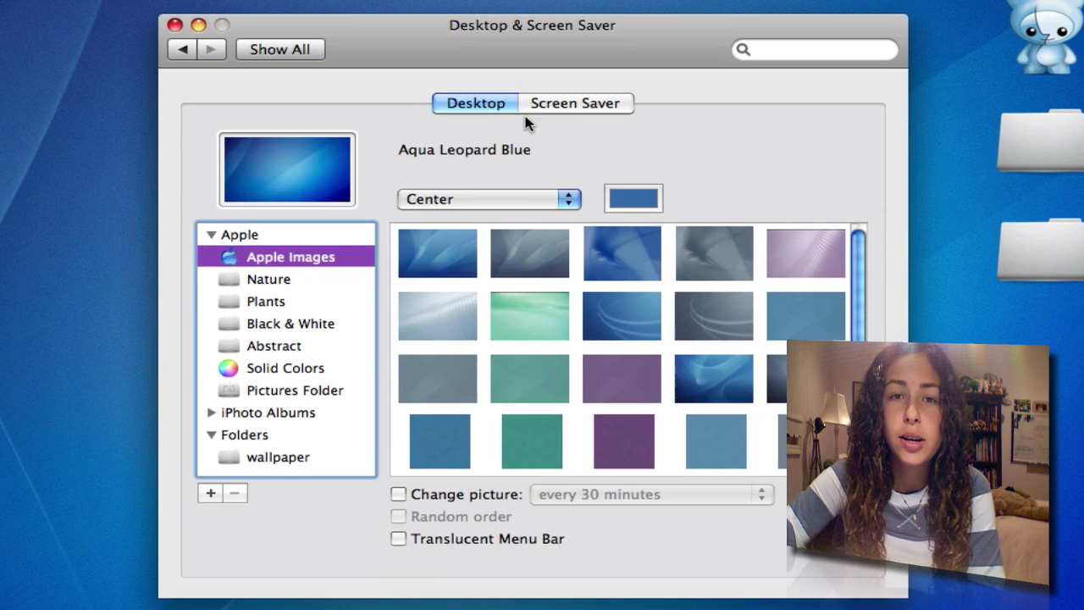
{"action": "left_click", "coordinate": [451, 206]}
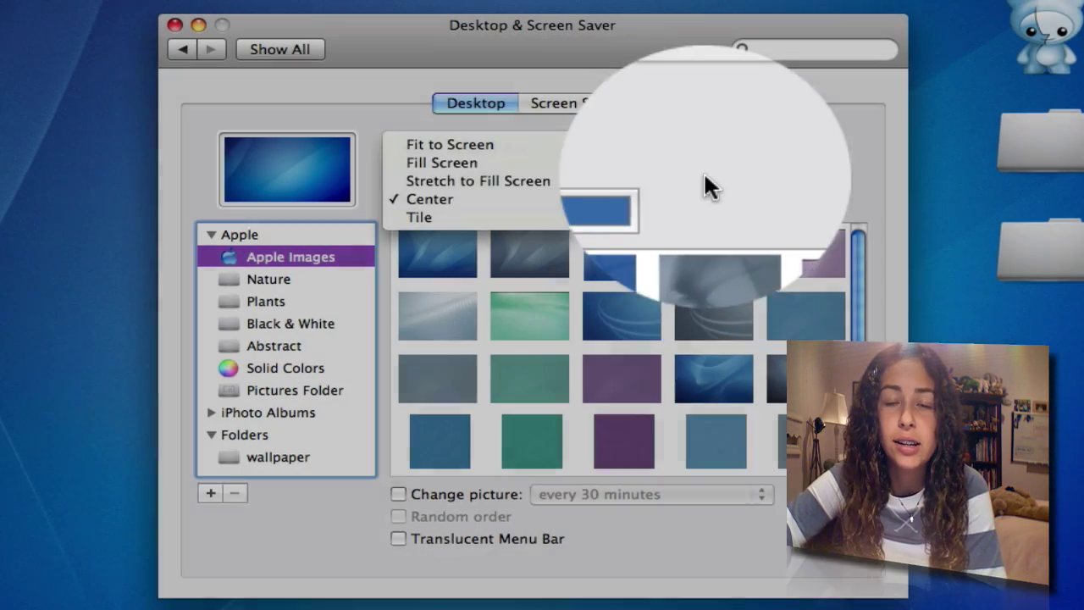
{"action": "left_click", "coordinate": [632, 200]}
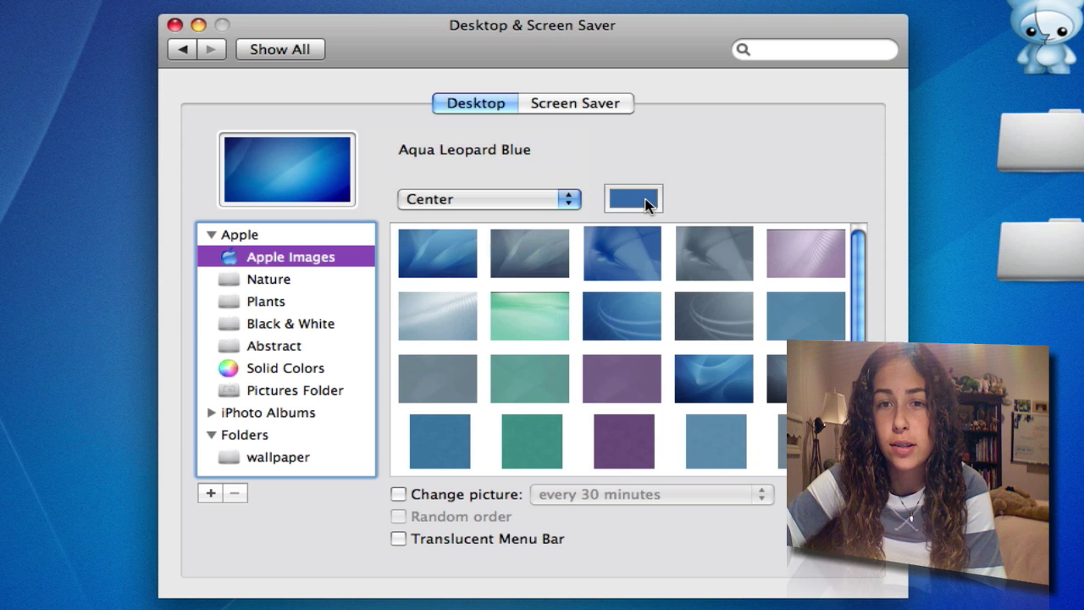
{"action": "left_click", "coordinate": [648, 205]}
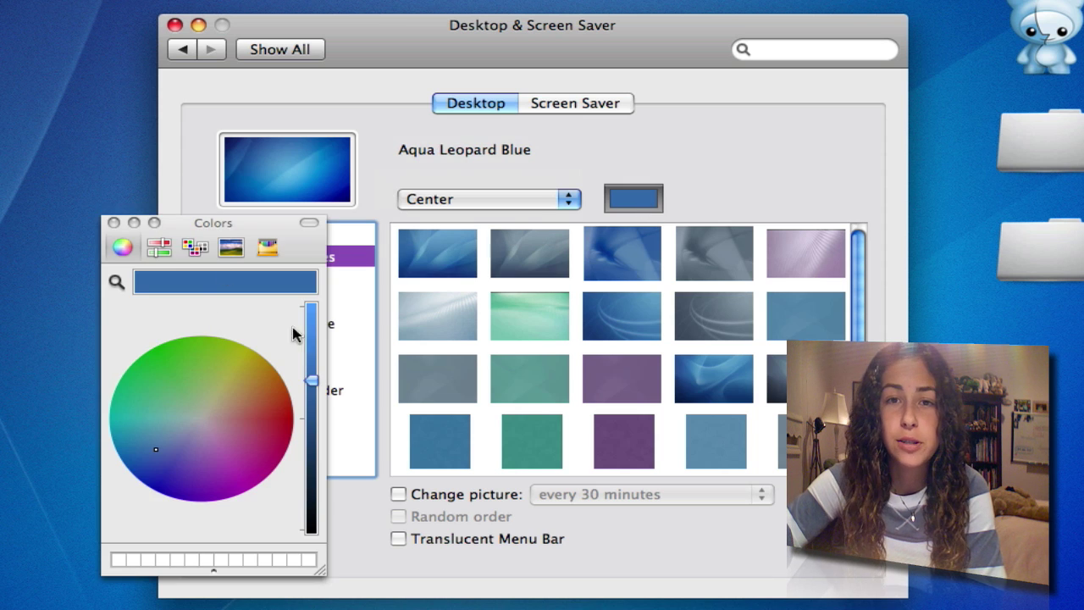
{"action": "left_click", "coordinate": [114, 224]}
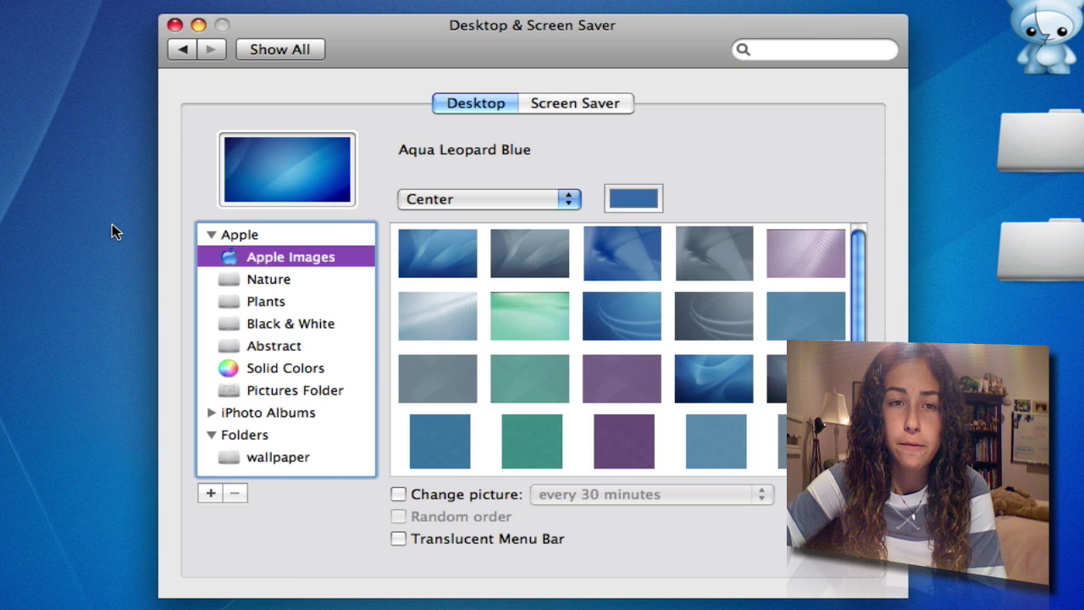
Glance at the Screen Saver tab, return to the Desktop tab, then close System Preferences
{"action": "left_click", "coordinate": [576, 104]}
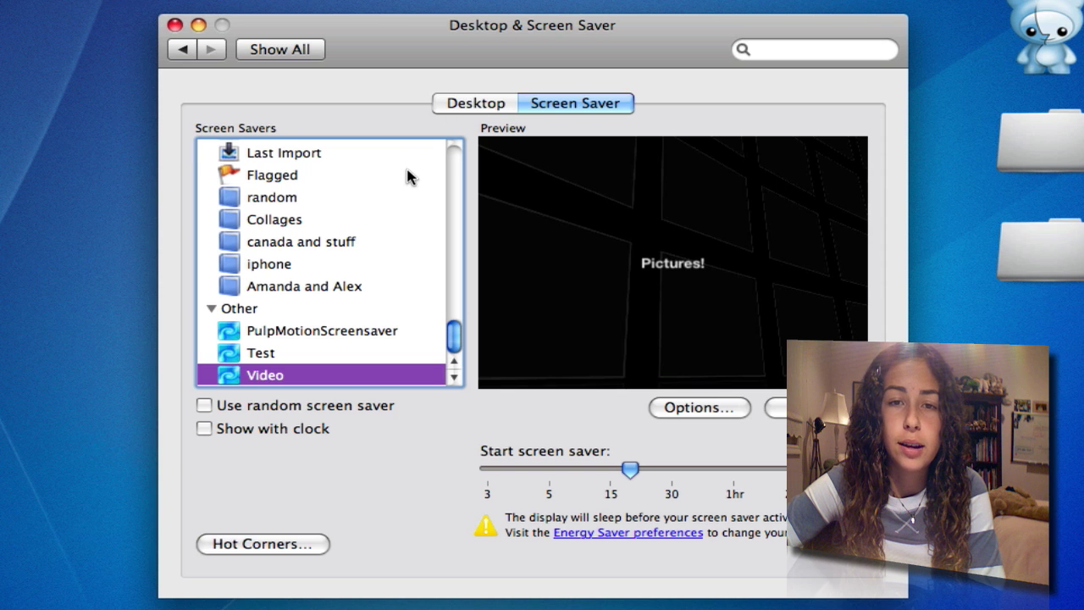
{"action": "left_click", "coordinate": [477, 105]}
{"action": "left_click", "coordinate": [175, 26]}
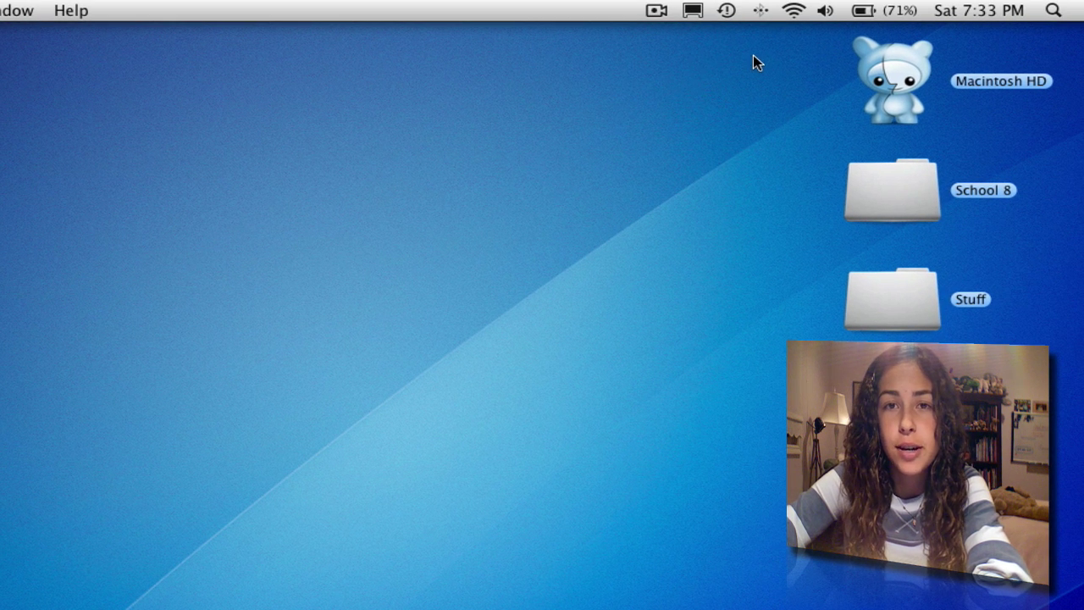
{"action": "left_click_drag", "start_coordinate": [768, 35], "coordinate": [770, 517]}
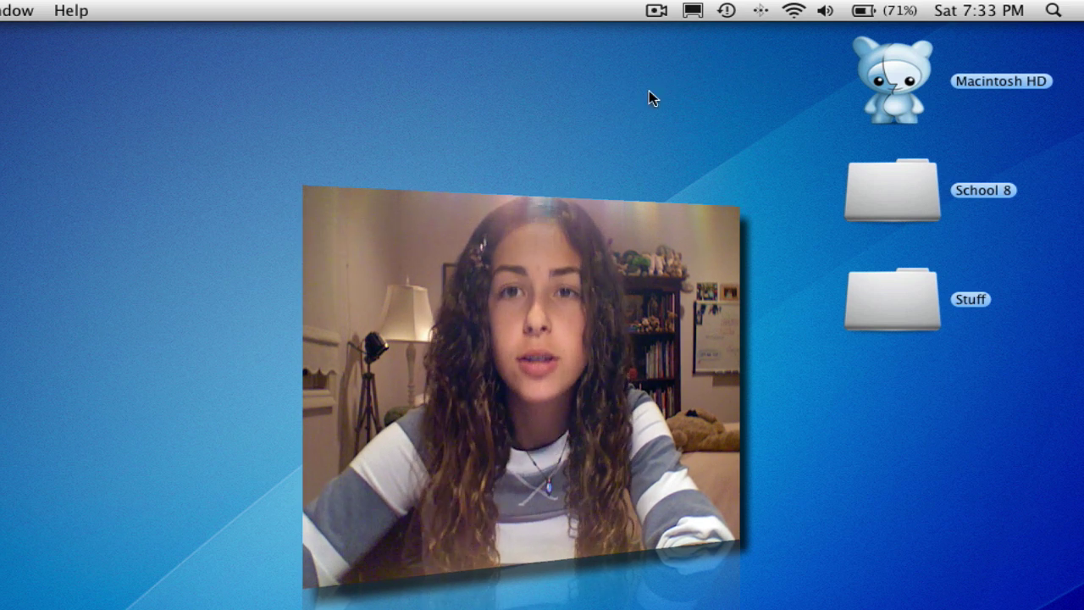
Open Show View Options from the desktop's context menu and nudge the window right
{"action": "right_click", "coordinate": [708, 77]}
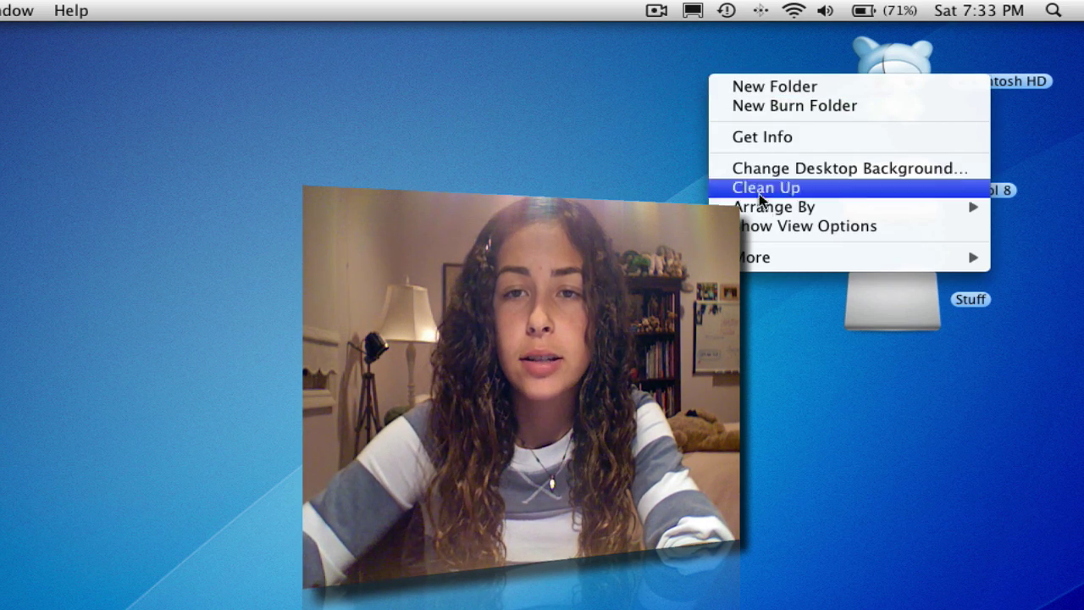
{"action": "left_click", "coordinate": [765, 233]}
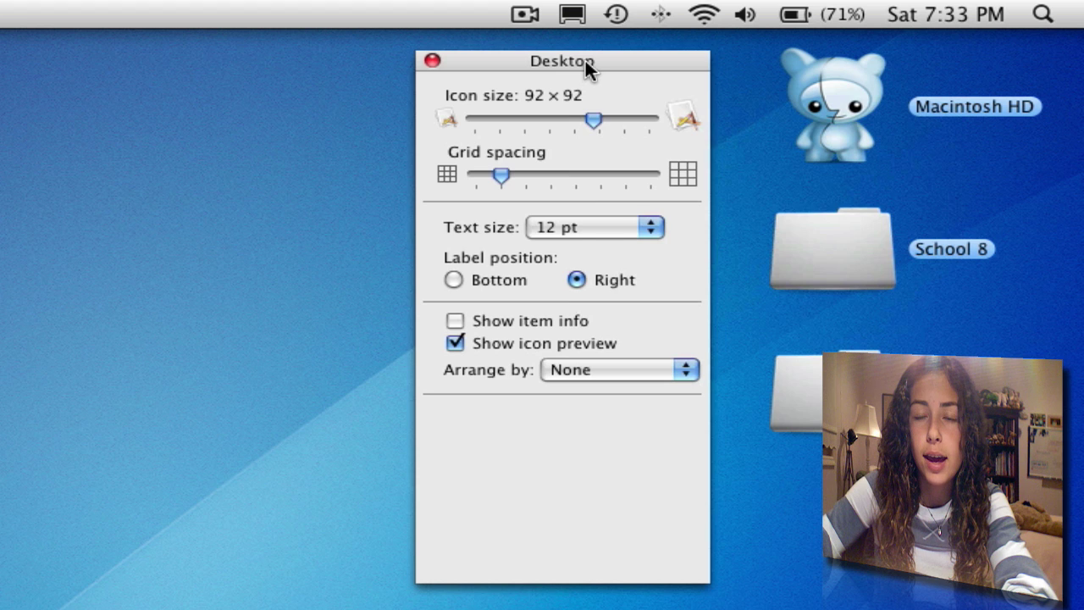
{"action": "left_click_drag", "start_coordinate": [585, 60], "coordinate": [618, 65]}
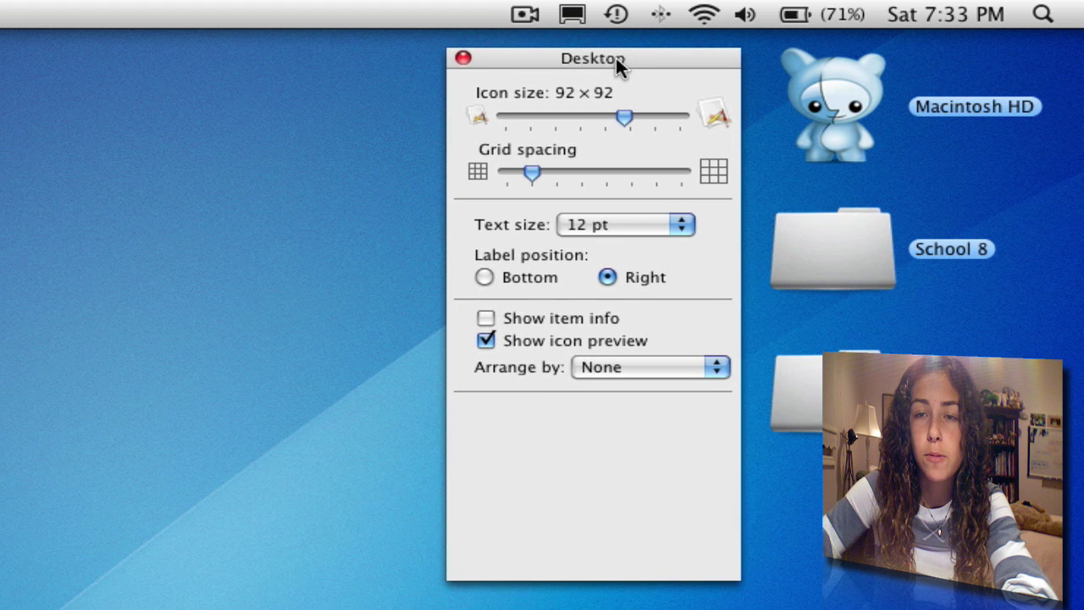
Adjust the desktop Icon size slider and set Grid spacing back to minimum
{"action": "mouse_move", "coordinate": [620, 109]}
{"action": "left_mouse_down"}
{"action": "mouse_move", "coordinate": [512, 117]}
{"action": "mouse_move", "coordinate": [665, 105]}
{"action": "mouse_move", "coordinate": [615, 117]}
{"action": "left_mouse_up"}
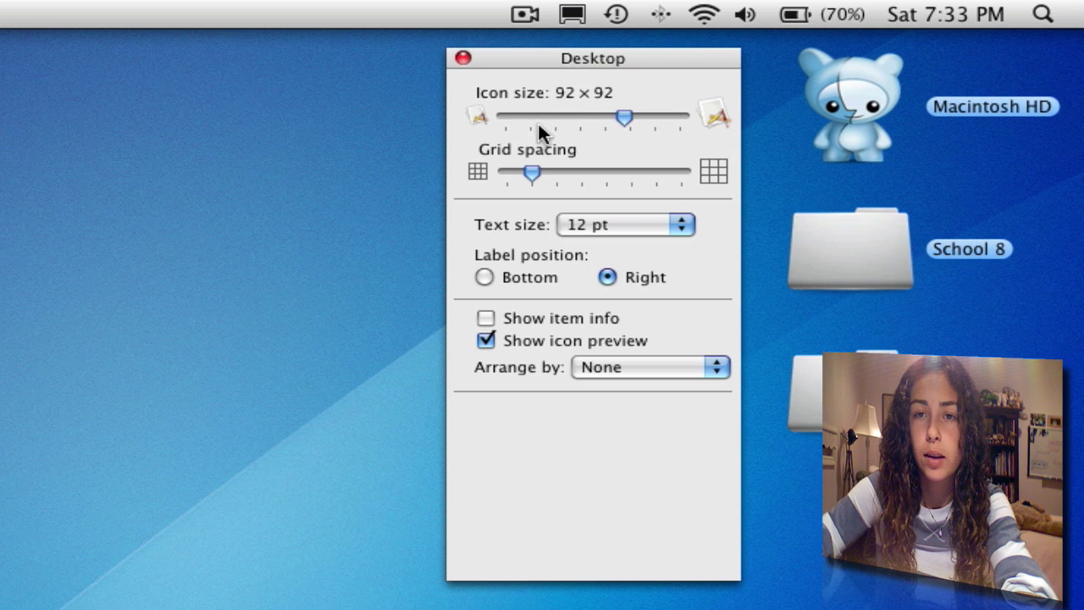
{"action": "left_click_drag", "start_coordinate": [519, 178], "coordinate": [639, 176]}
{"action": "left_click_drag", "start_coordinate": [635, 239], "coordinate": [537, 237]}
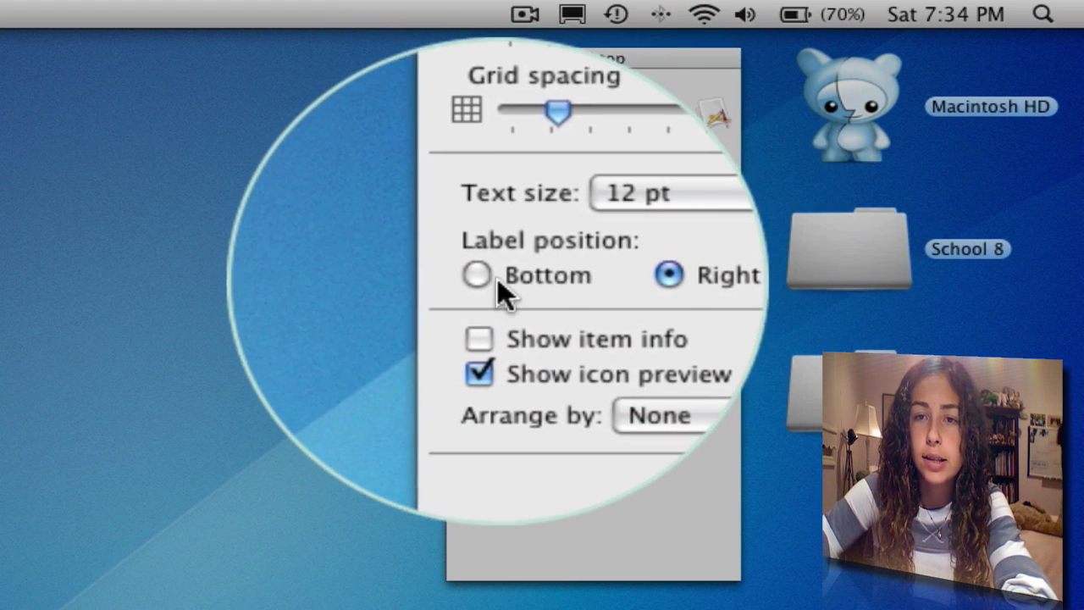
Keep icon labels on the right, leave item info off, and turn on icon previews
{"action": "left_click", "coordinate": [484, 276]}
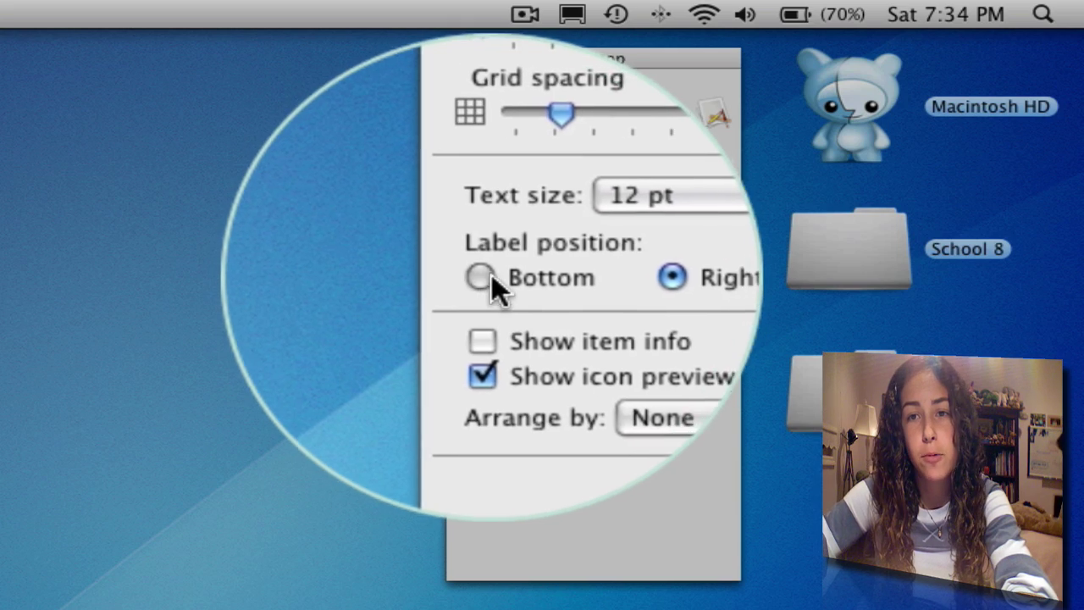
{"action": "left_click", "coordinate": [608, 276]}
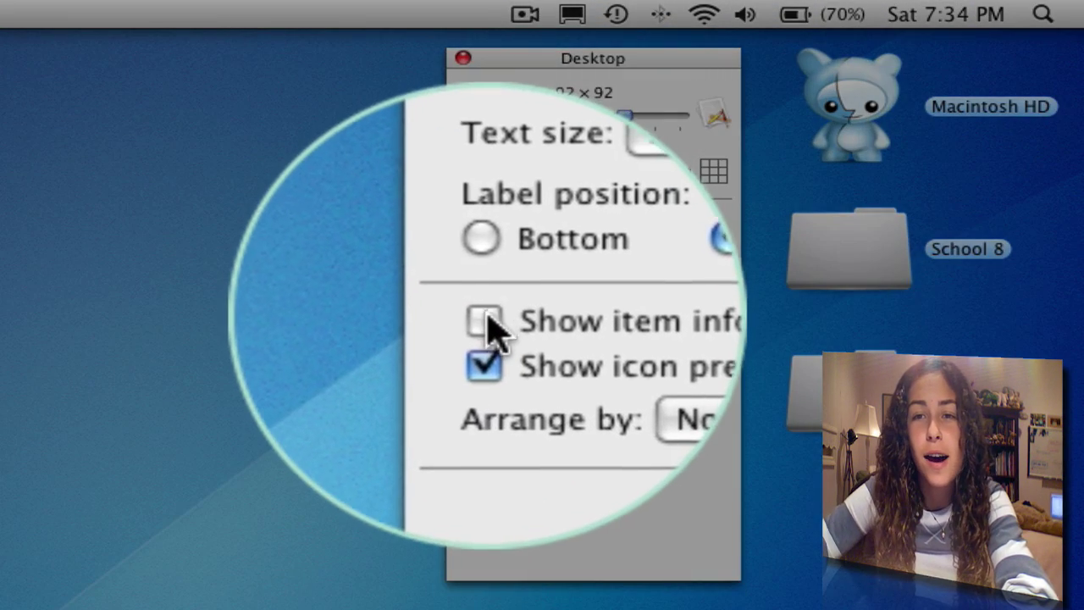
{"action": "left_click", "coordinate": [481, 319]}
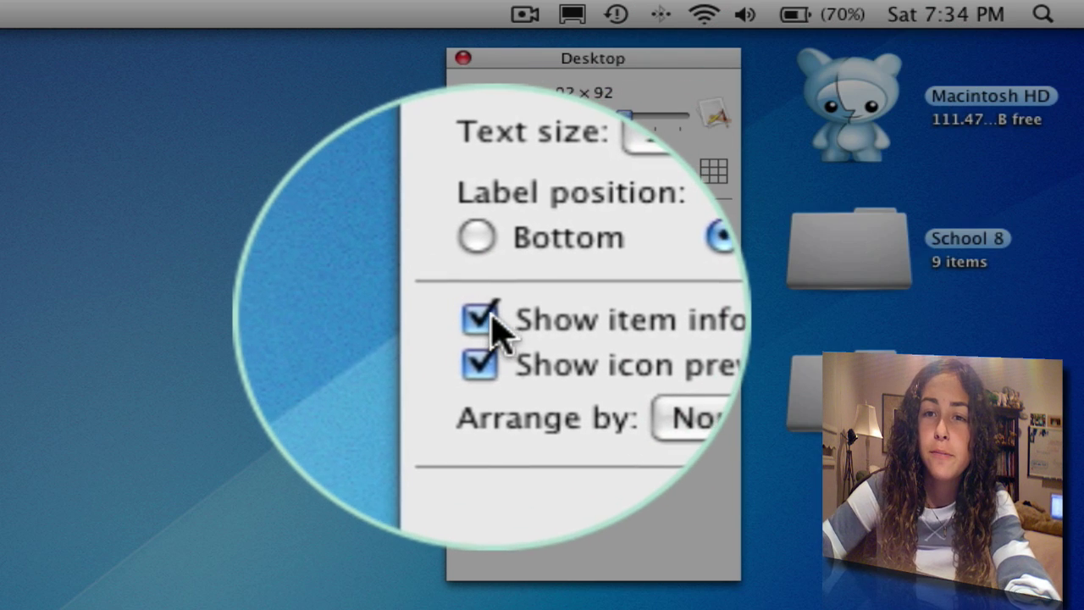
{"action": "left_click", "coordinate": [489, 320]}
{"action": "left_click", "coordinate": [490, 341]}
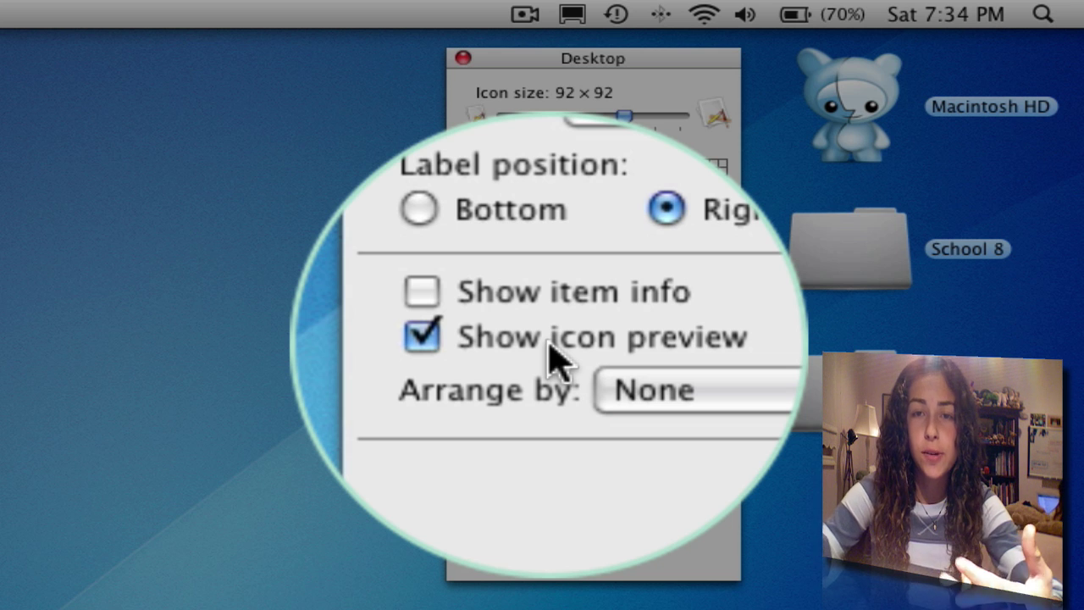
Check the Arrange by options, close the desktop view options, and select all three desktop icons
{"action": "left_click", "coordinate": [602, 378]}
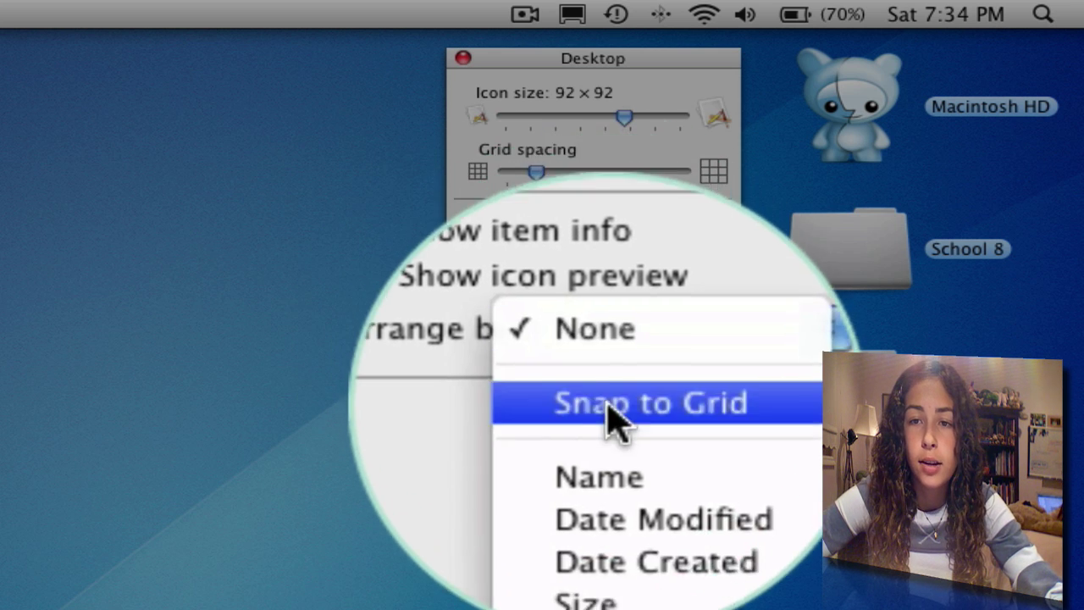
{"action": "left_click", "coordinate": [500, 458]}
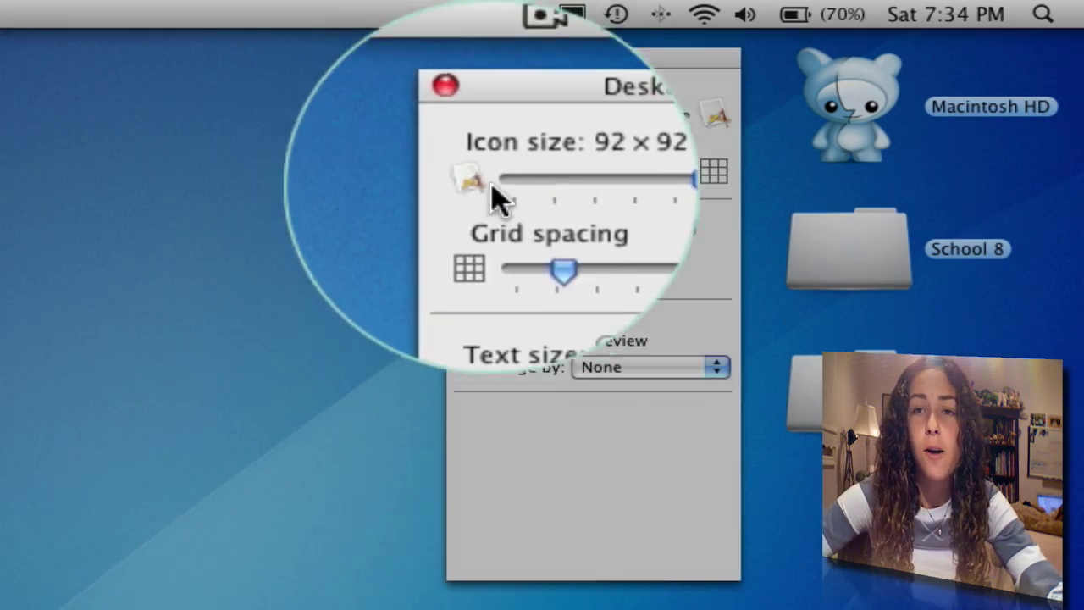
{"action": "left_click", "coordinate": [463, 57]}
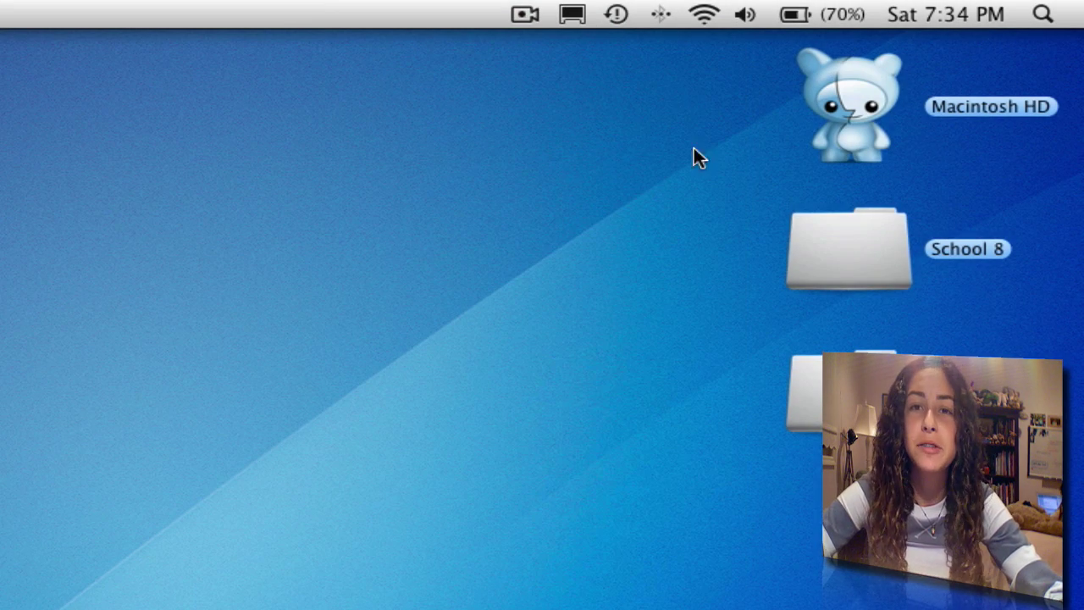
{"action": "mouse_move", "coordinate": [678, 56]}
{"action": "left_mouse_down"}
{"action": "mouse_move", "coordinate": [879, 587]}
{"action": "mouse_move", "coordinate": [1073, 609]}
{"action": "mouse_move", "coordinate": [464, 144]}
{"action": "mouse_move", "coordinate": [1048, 465]}
{"action": "mouse_move", "coordinate": [1080, 605]}
{"action": "mouse_move", "coordinate": [705, 312]}
{"action": "mouse_move", "coordinate": [1032, 609]}
{"action": "mouse_move", "coordinate": [682, 68]}
{"action": "left_mouse_up"}
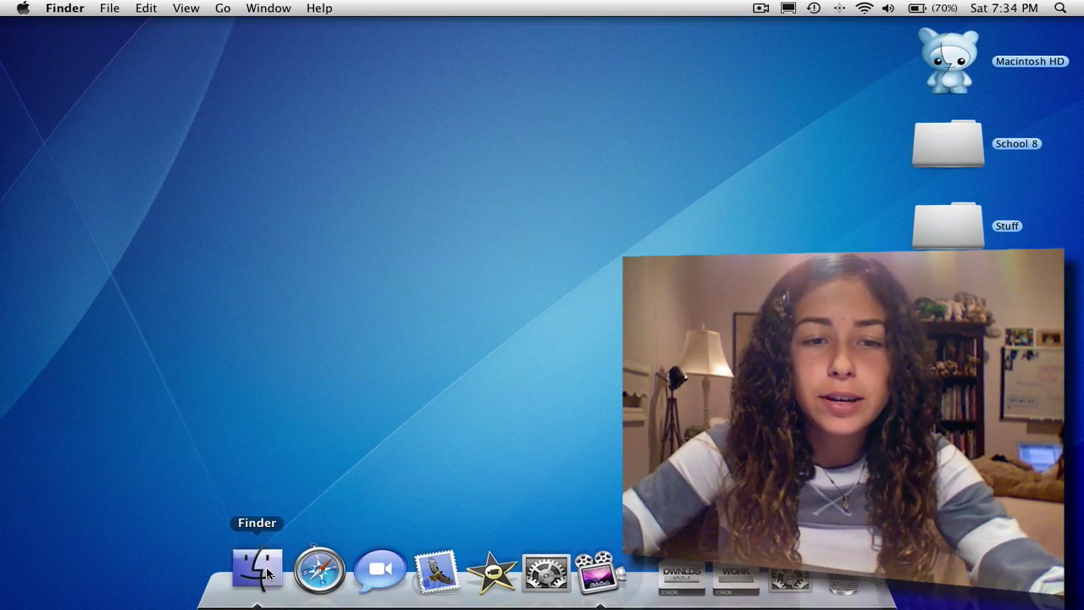
Open the home folder window from the Dock, move it higher, and enlarge it slightly
{"action": "left_click", "coordinate": [267, 574]}
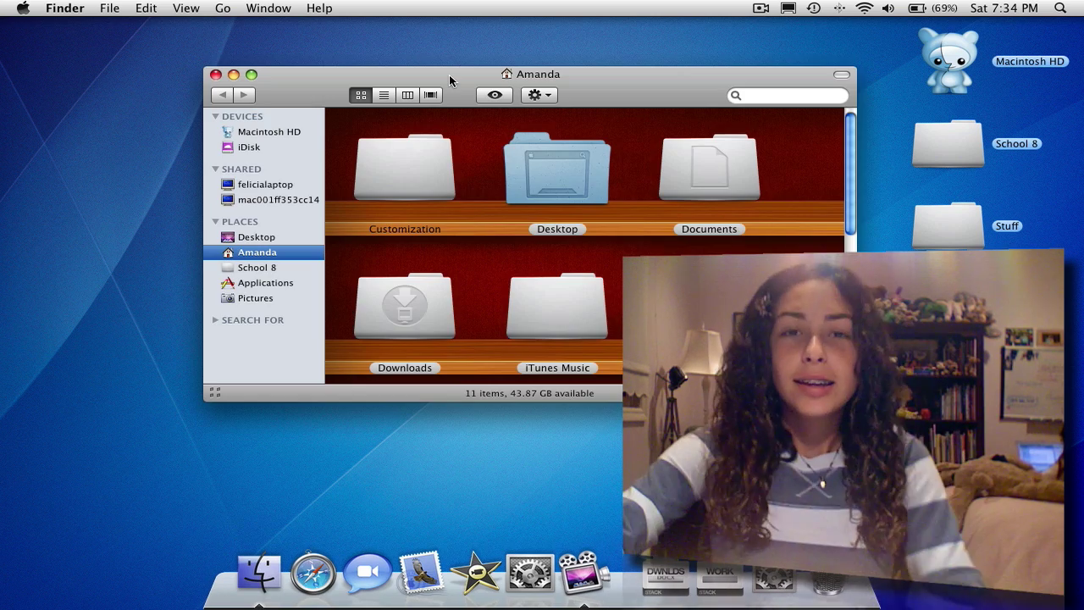
{"action": "mouse_move", "coordinate": [449, 74]}
{"action": "left_mouse_down"}
{"action": "mouse_move", "coordinate": [474, 66]}
{"action": "mouse_move", "coordinate": [458, 59]}
{"action": "left_mouse_up"}
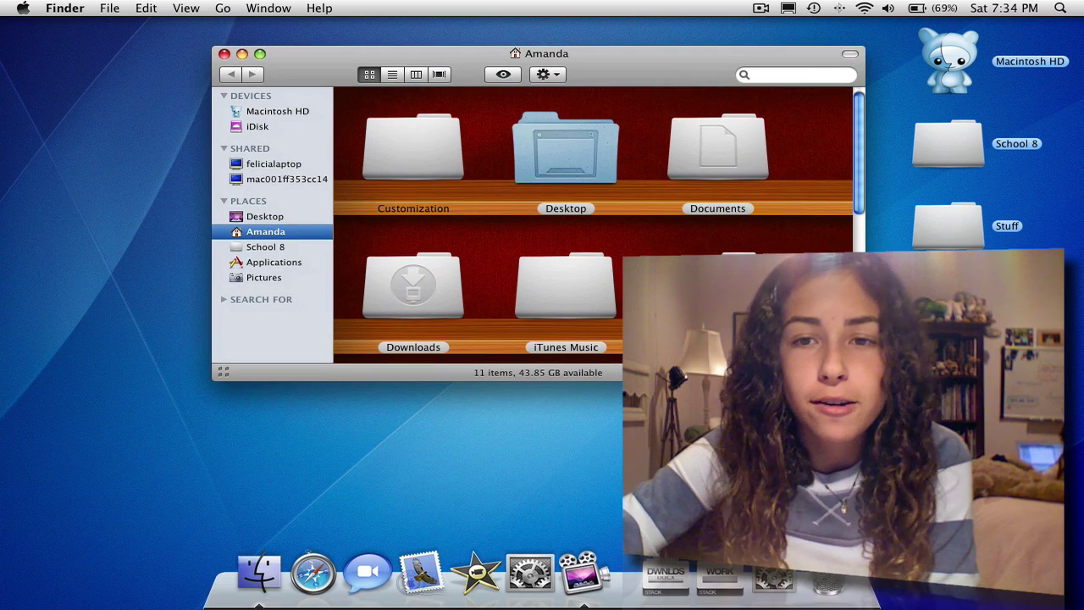
{"action": "left_click_drag", "start_coordinate": [859, 375], "coordinate": [873, 441]}
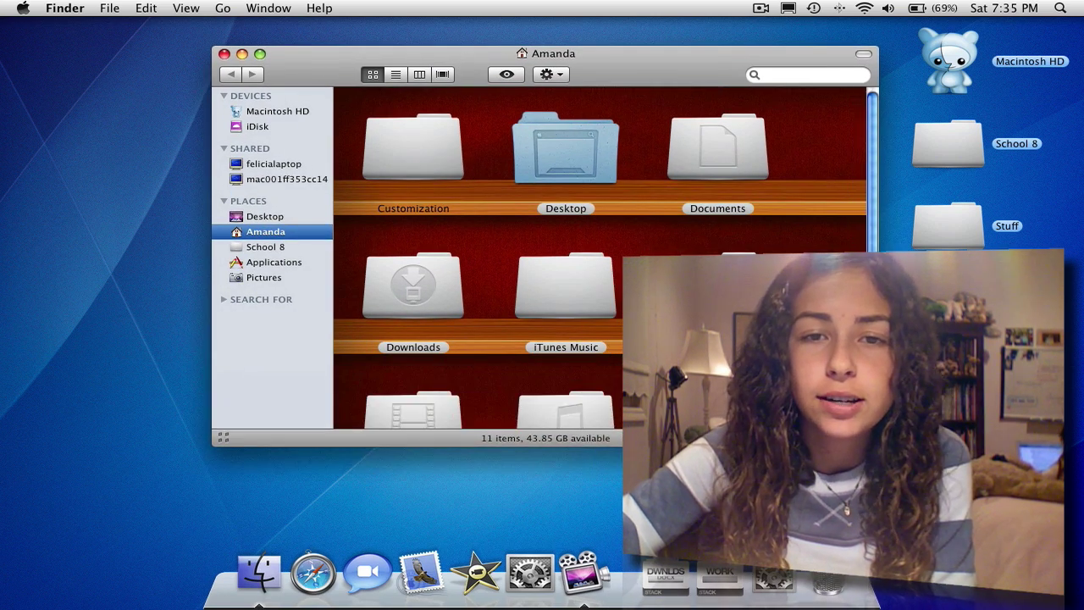
{"action": "scroll", "coordinate": [474, 254], "scroll_direction": "down", "scroll_amount": 5}
{"action": "scroll", "coordinate": [474, 254], "scroll_direction": "up", "scroll_amount": 4}
{"action": "scroll", "coordinate": [475, 254], "scroll_direction": "up", "scroll_amount": 2}
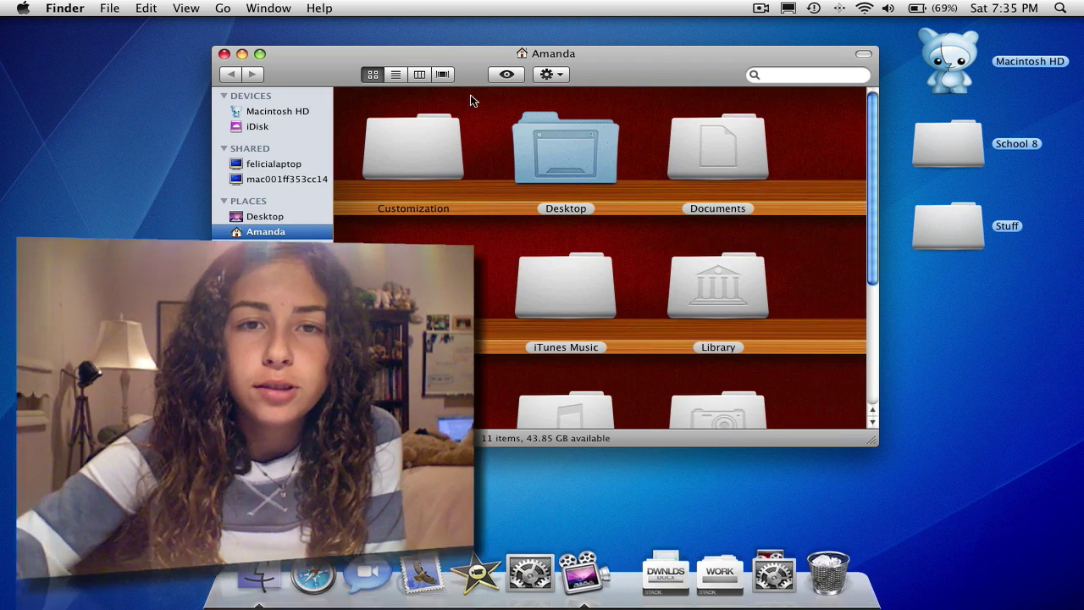
{"action": "right_click", "coordinate": [791, 236]}
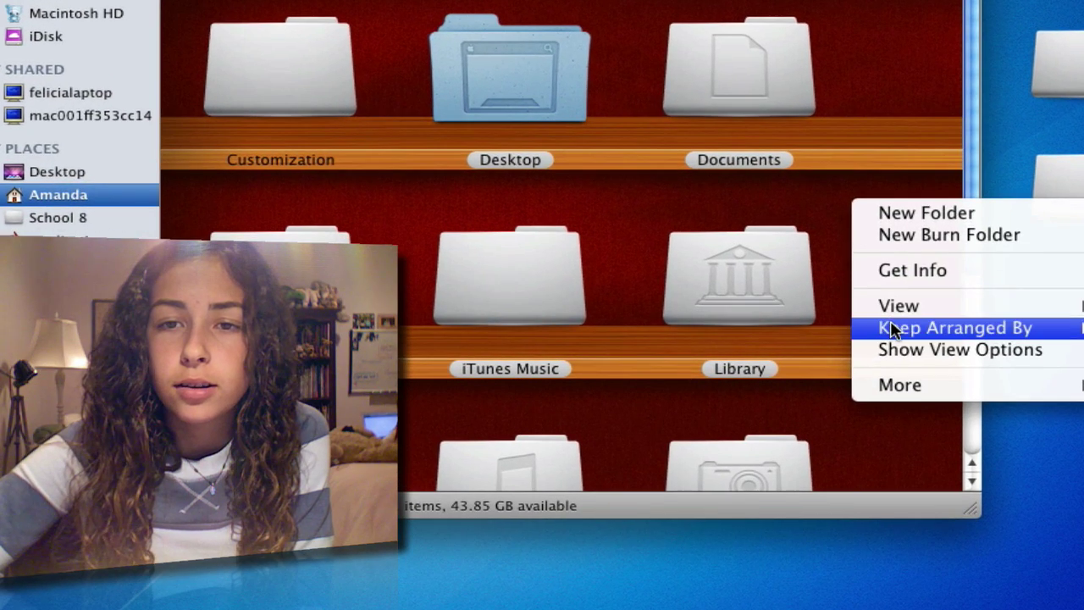
{"action": "left_click", "coordinate": [872, 346]}
{"action": "left_click_drag", "start_coordinate": [847, 2], "coordinate": [0, 37]}
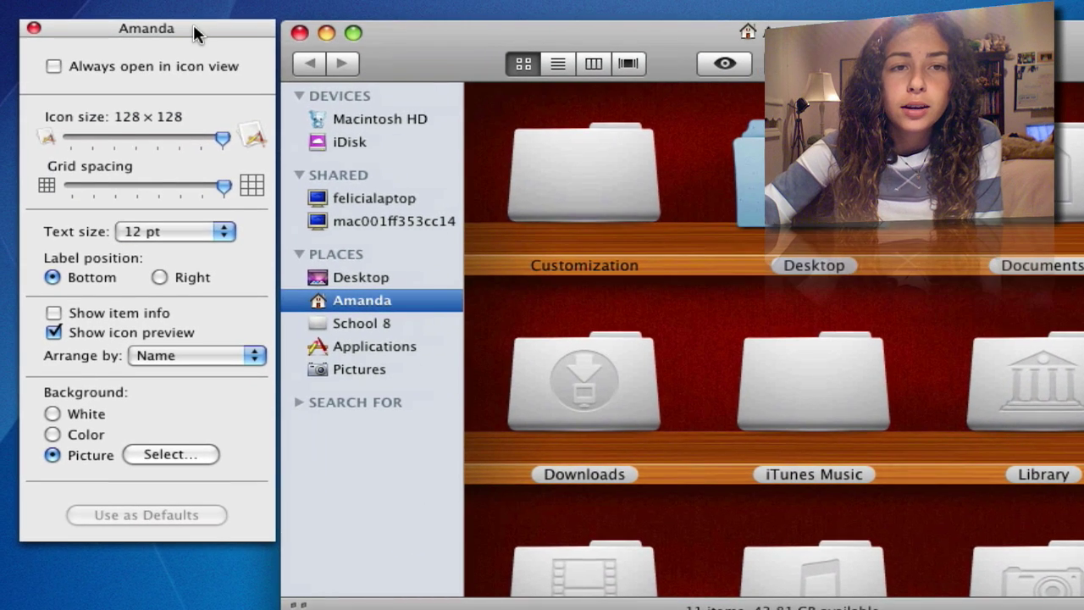
{"action": "left_click_drag", "start_coordinate": [193, 28], "coordinate": [195, 32]}
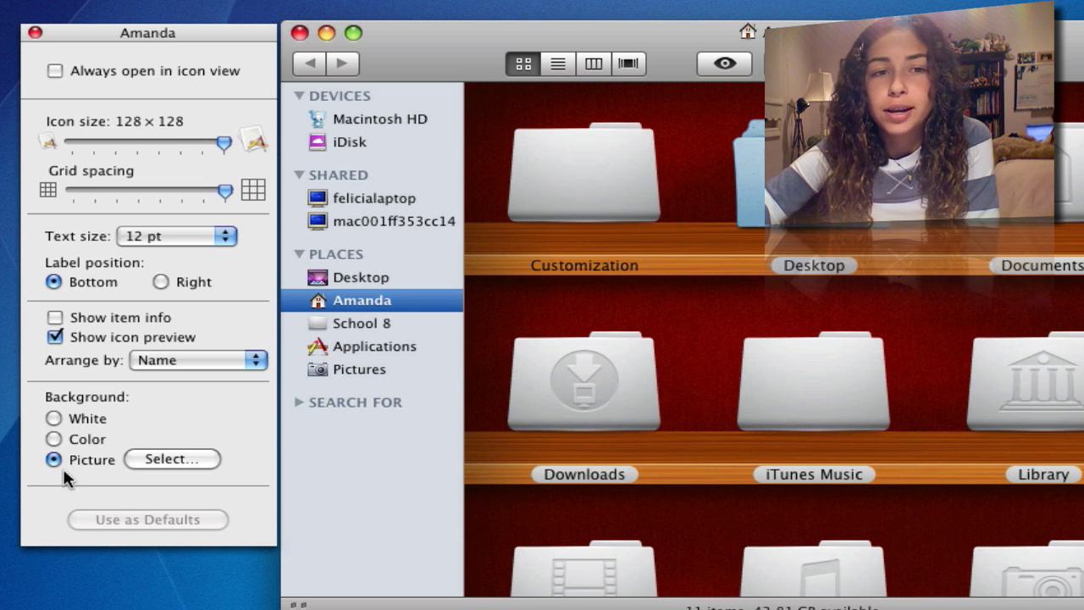
{"action": "left_click", "coordinate": [34, 33]}
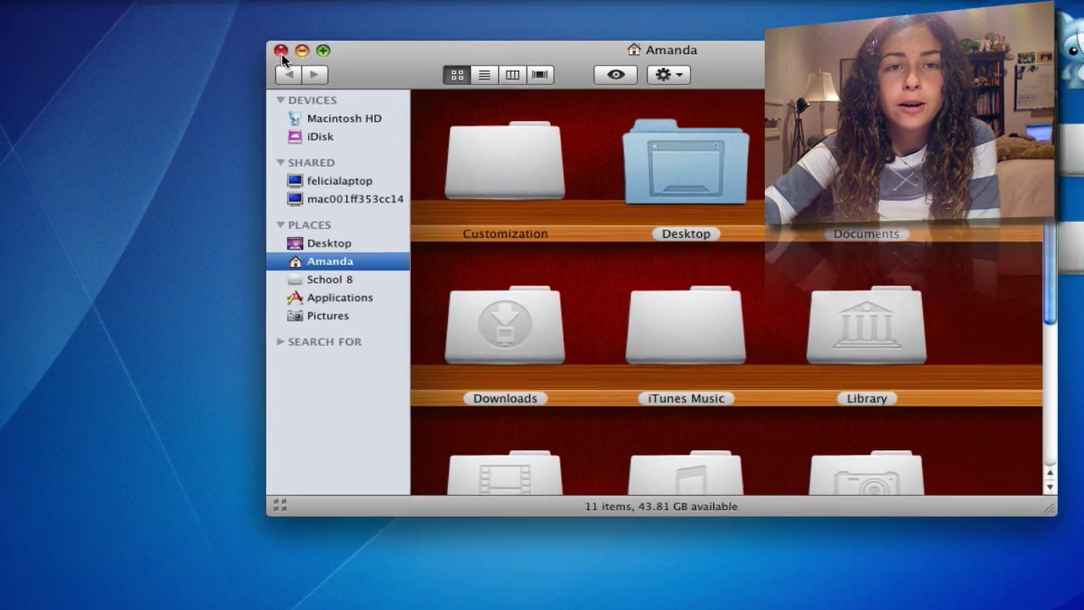
Minimize the home folder window and load the macthemes2 'Finder Background Shelves' thread in Safari
{"action": "left_click", "coordinate": [326, 32]}
{"action": "left_click", "coordinate": [313, 563]}
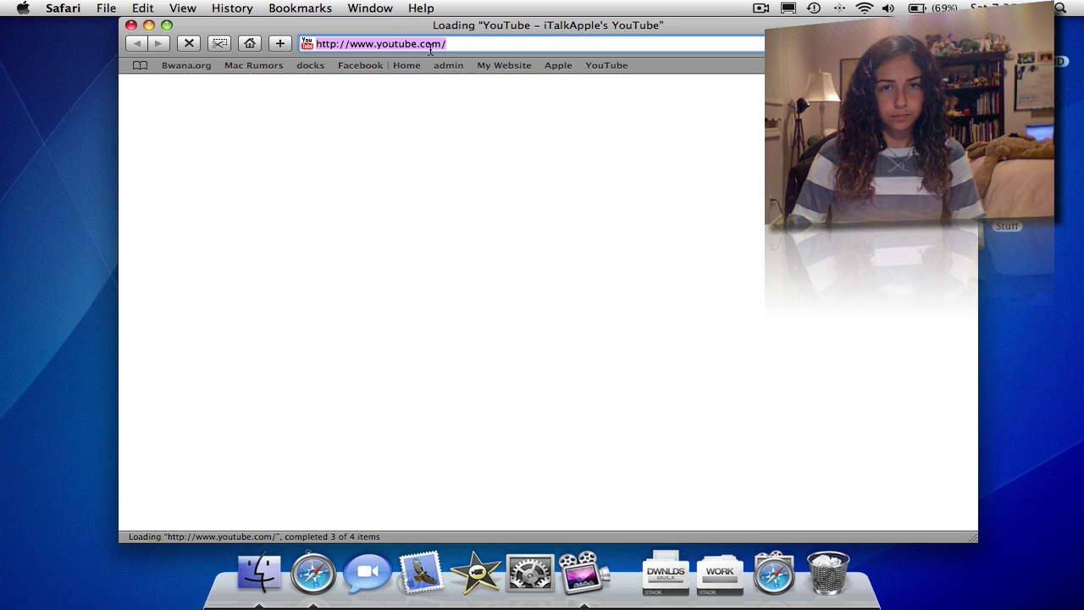
{"action": "type", "text": "mac"}
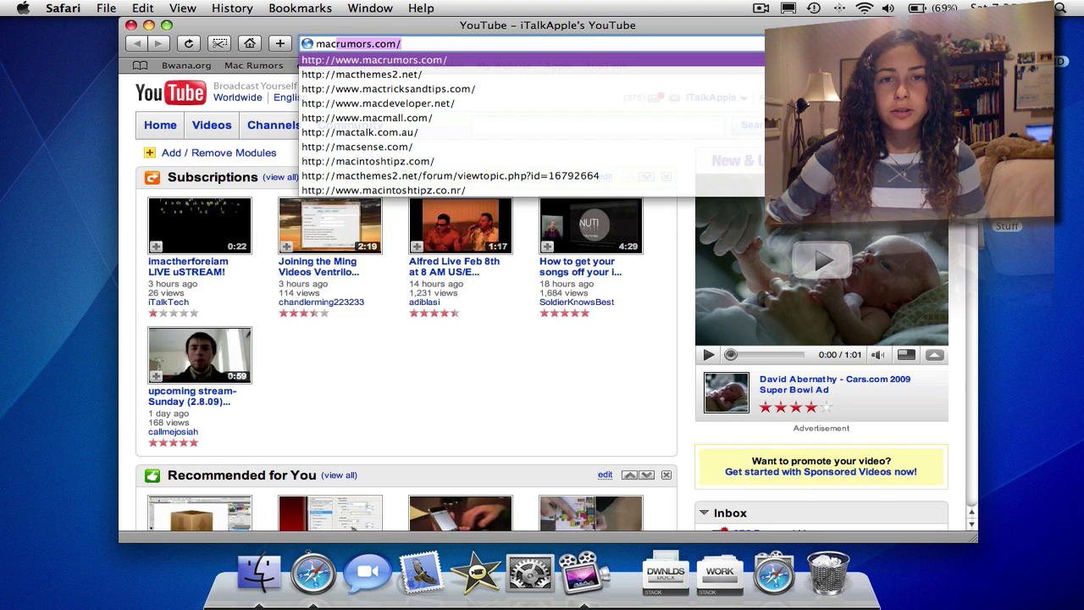
{"action": "key", "text": "Down"}
{"action": "key", "text": "Down"}
{"action": "key", "text": "Down"}
{"action": "key", "text": "Down"}
{"action": "key", "text": "Down"}
{"action": "key", "text": "Down"}
{"action": "key", "text": "Down"}
{"action": "key", "text": "Down"}
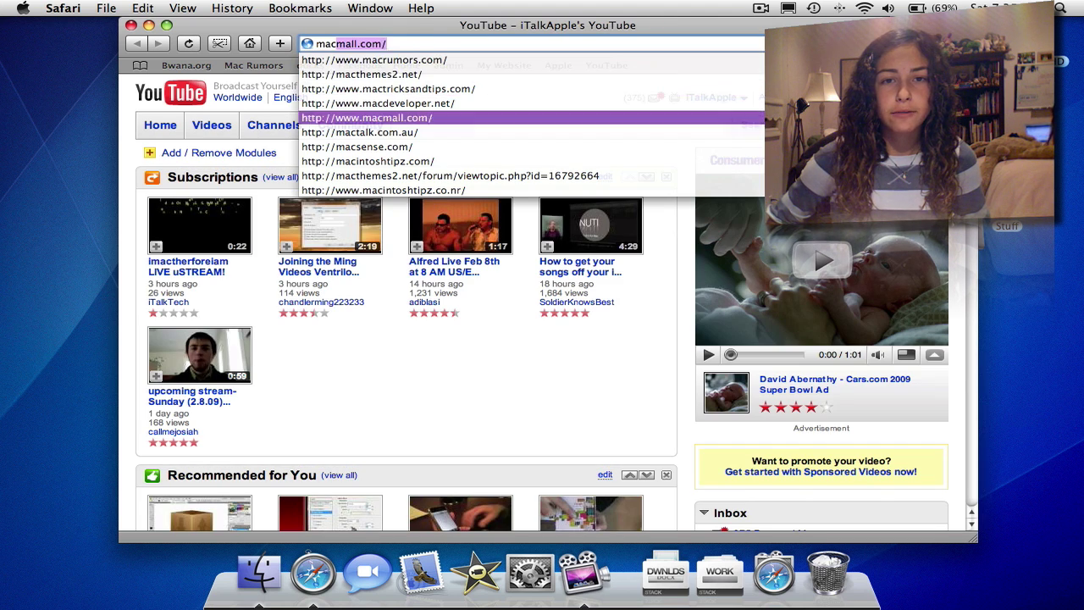
{"action": "key", "text": "Return"}
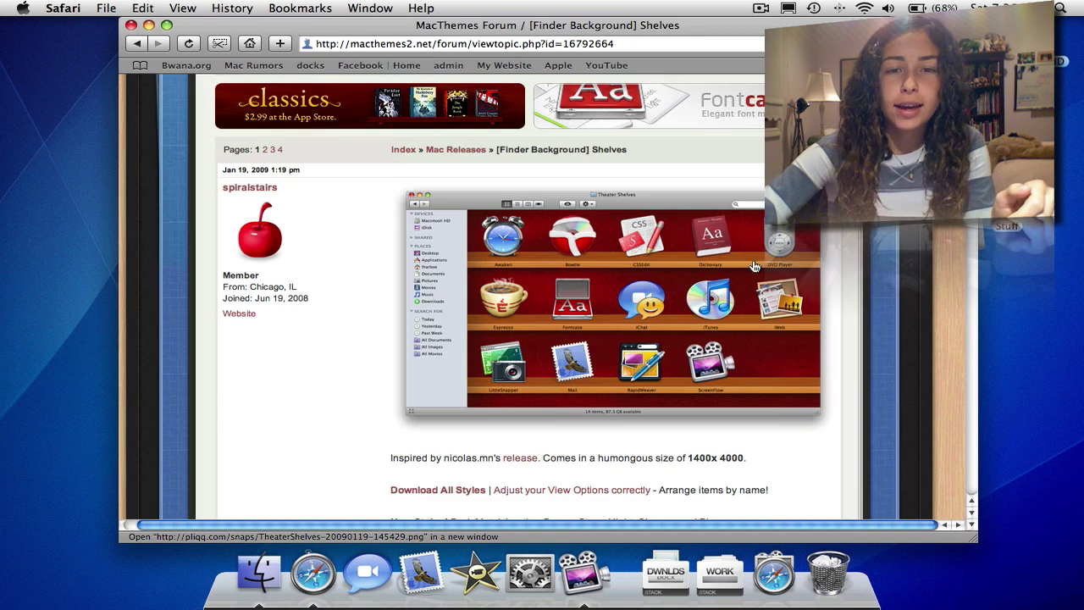
Scroll through the forum thread, then minimize the Safari window
{"action": "scroll", "coordinate": [624, 322], "scroll_direction": "down", "scroll_amount": 15}
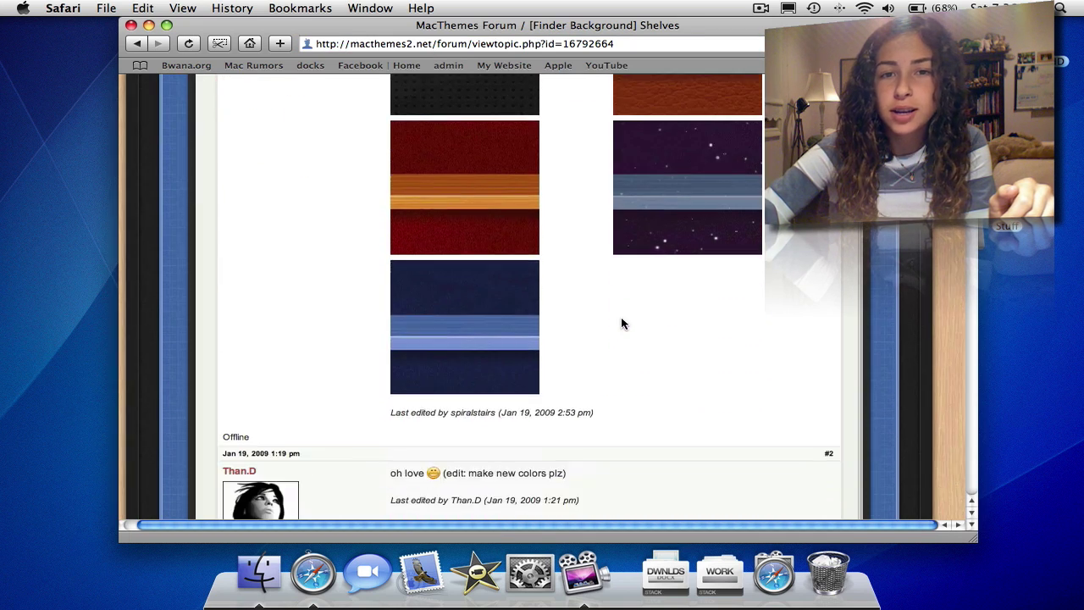
{"action": "scroll", "coordinate": [622, 323], "scroll_direction": "up", "scroll_amount": 15}
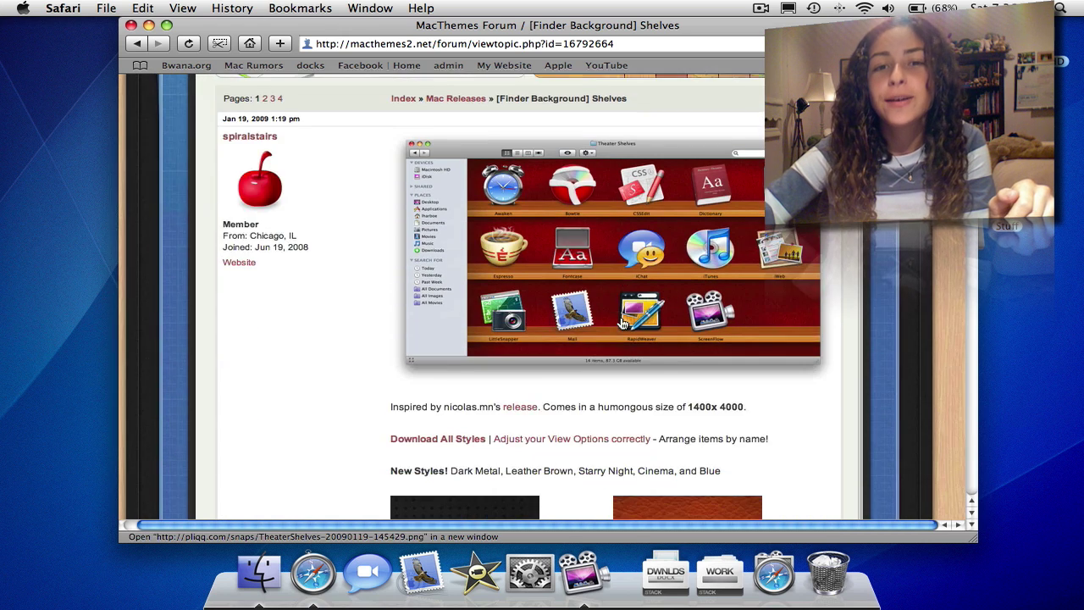
{"action": "scroll", "coordinate": [621, 322], "scroll_direction": "down", "scroll_amount": 6}
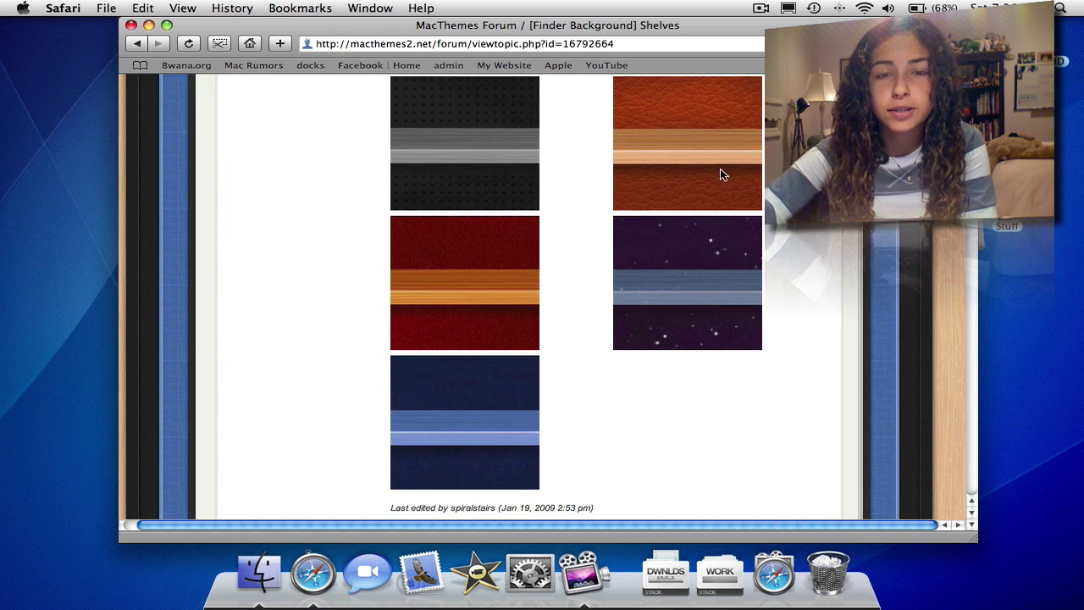
{"action": "scroll", "coordinate": [655, 185], "scroll_direction": "up", "scroll_amount": 10}
{"action": "scroll", "coordinate": [600, 311], "scroll_direction": "down", "scroll_amount": 5}
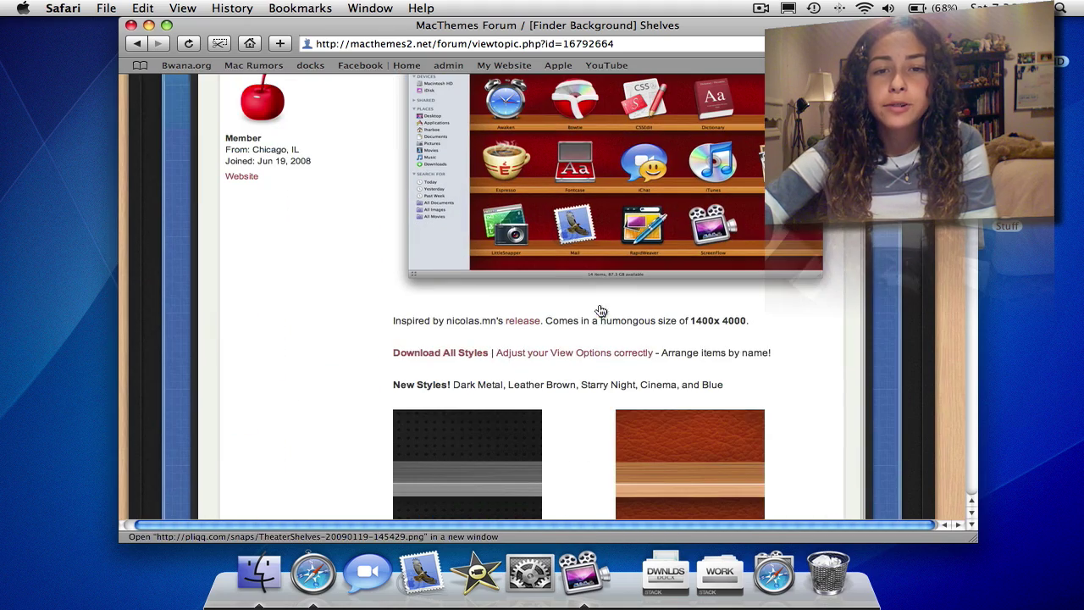
{"action": "left_click", "coordinate": [148, 25]}
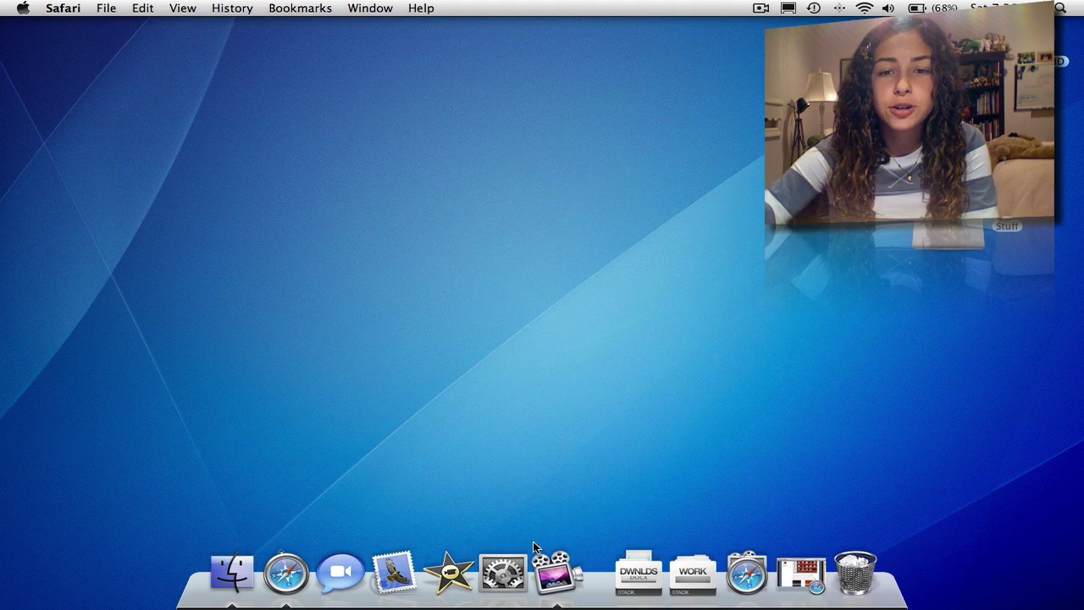
Restore the home folder window from the Dock and open its View Options from the background context menu
{"action": "left_click", "coordinate": [222, 569]}
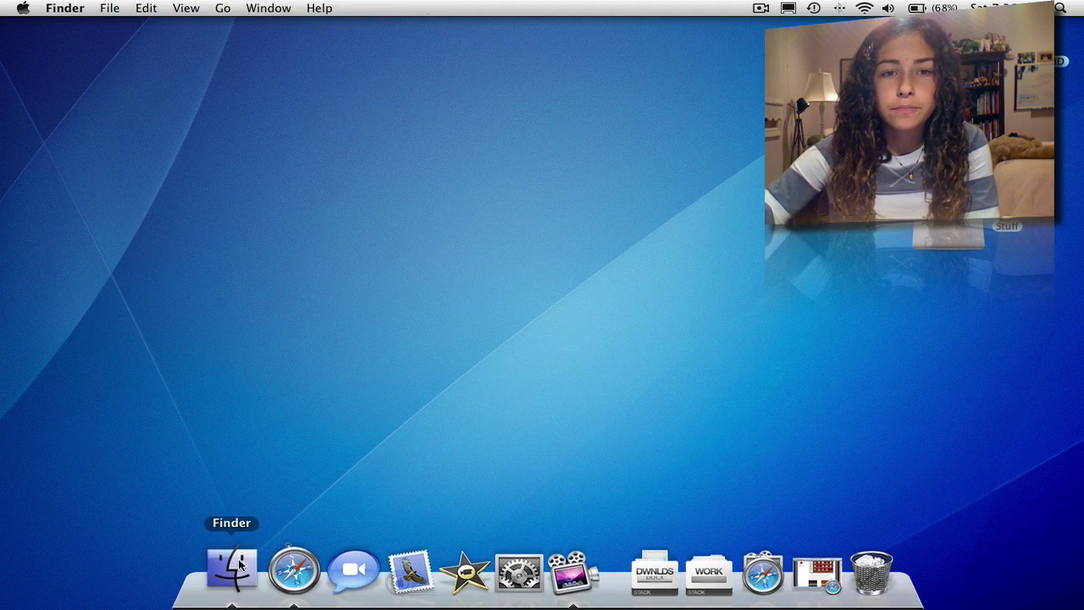
{"action": "right_click", "coordinate": [391, 181]}
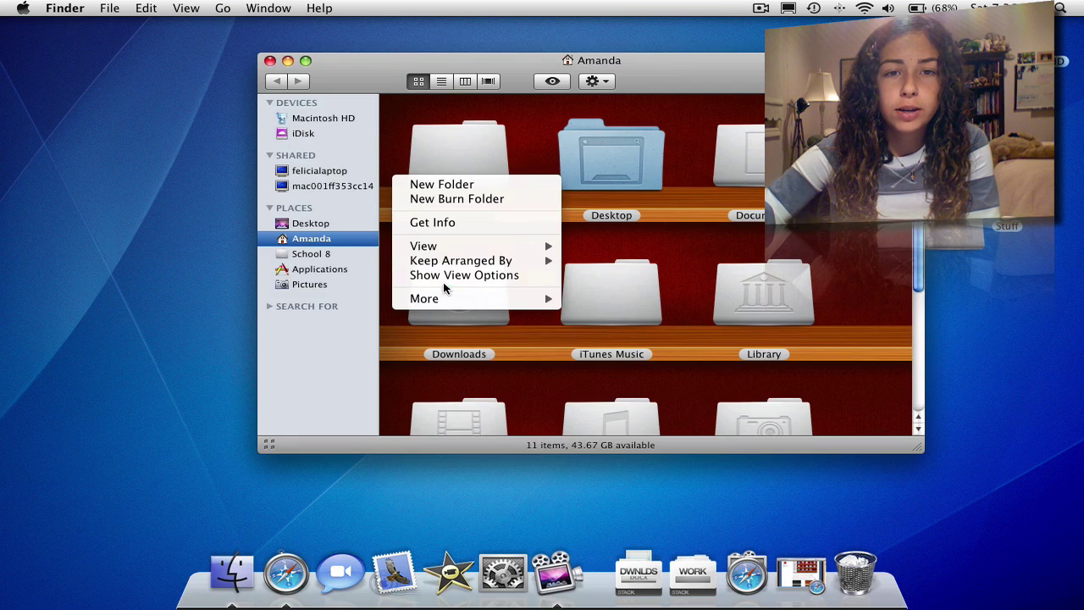
{"action": "left_click", "coordinate": [451, 275]}
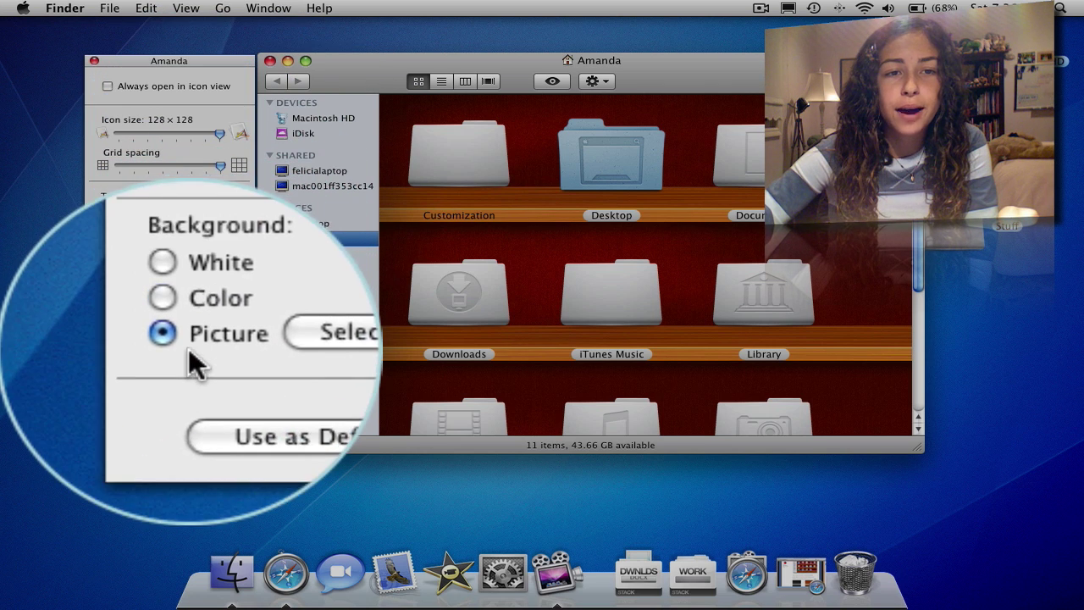
Cancel the background picture chooser, keep Arrange by Name, close View Options, and move Stuff into the home folder
{"action": "left_click", "coordinate": [187, 343]}
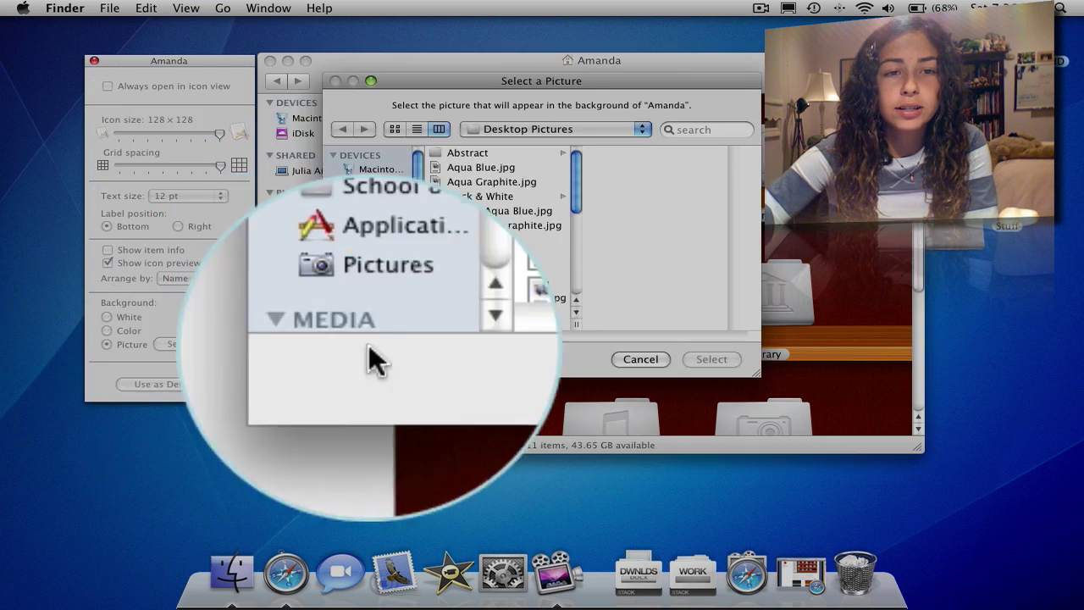
{"action": "left_click", "coordinate": [640, 359]}
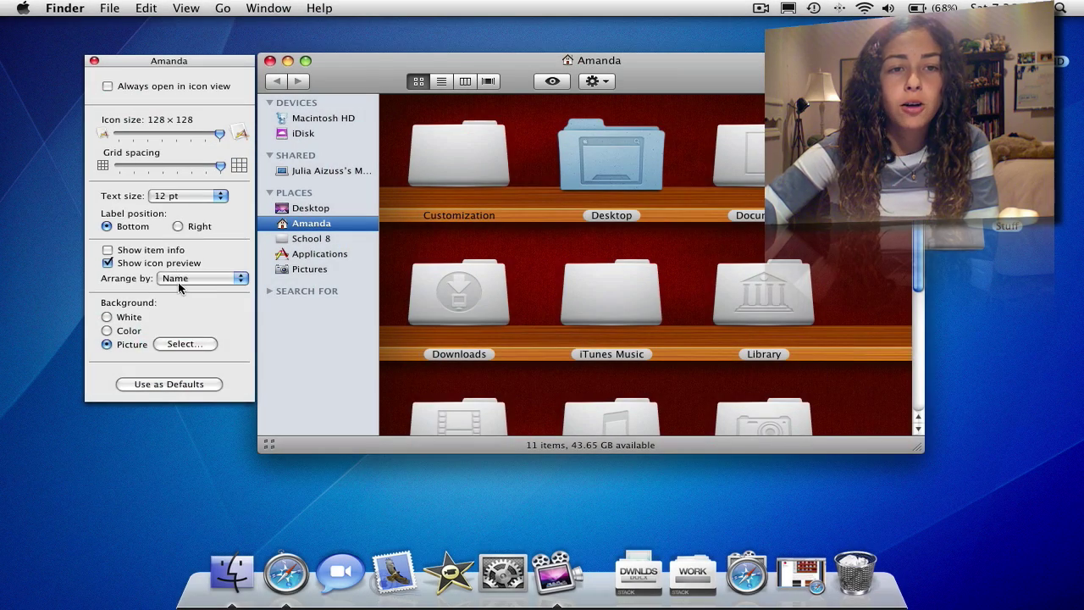
{"action": "left_click", "coordinate": [180, 283]}
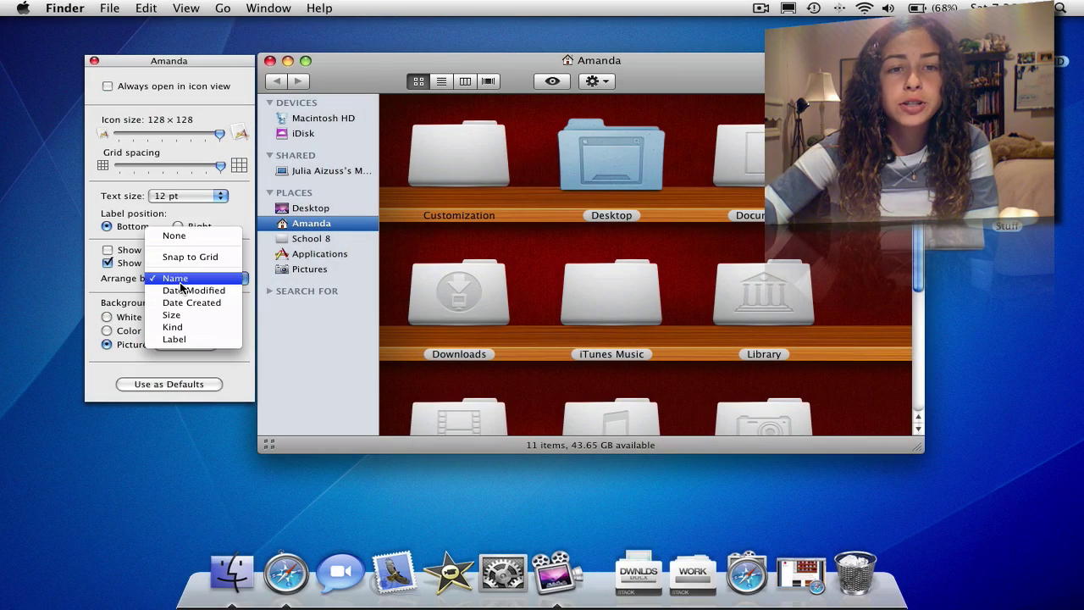
{"action": "left_click", "coordinate": [106, 71]}
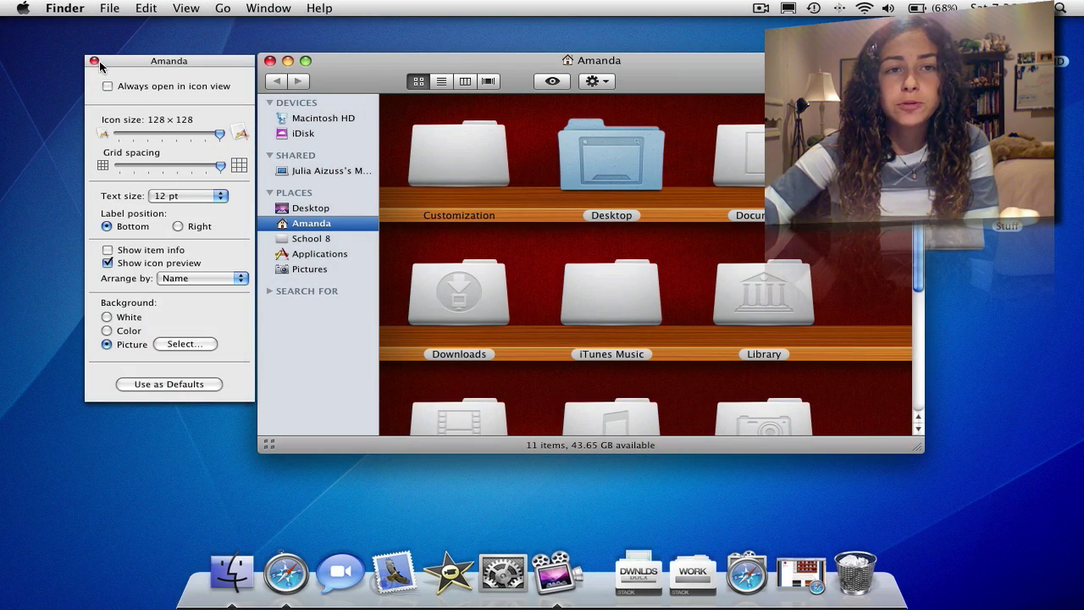
{"action": "left_click", "coordinate": [95, 62]}
{"action": "left_click_drag", "start_coordinate": [954, 241], "coordinate": [810, 258]}
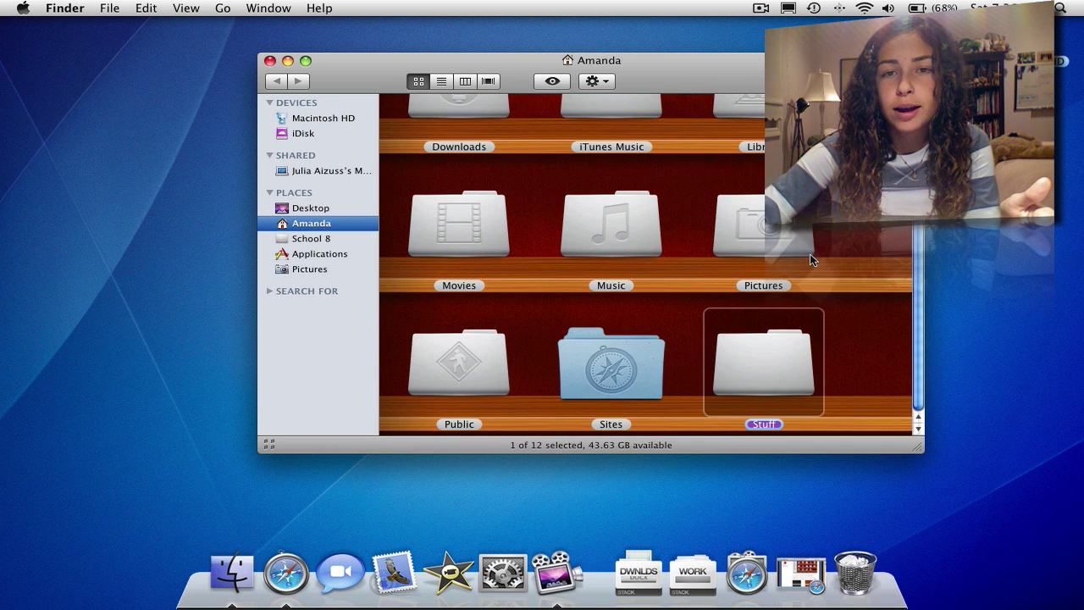